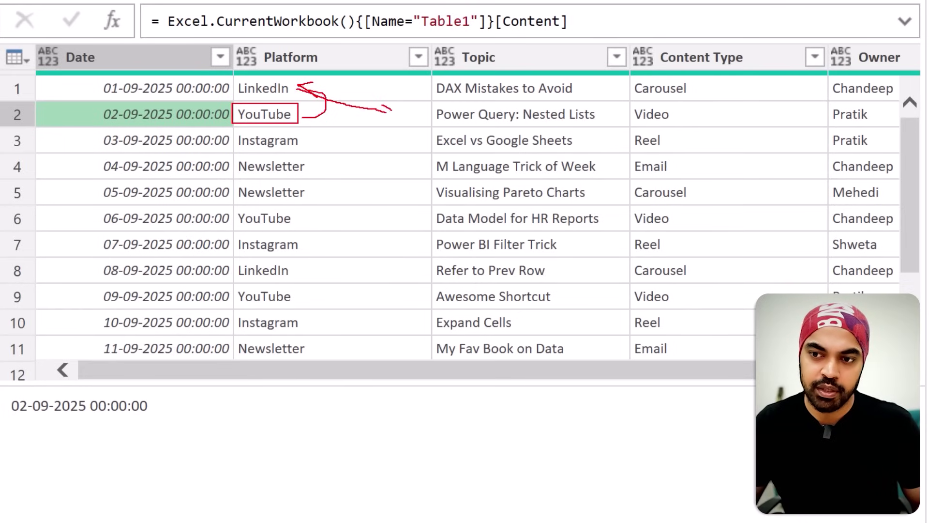
left_click_drag(396, 90, 433, 186)
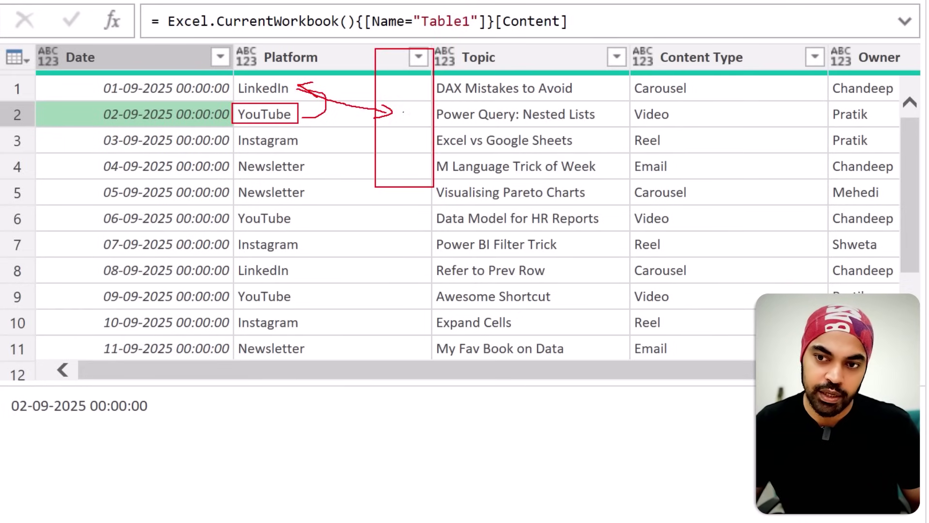
left_click_drag(403, 113, 421, 113)
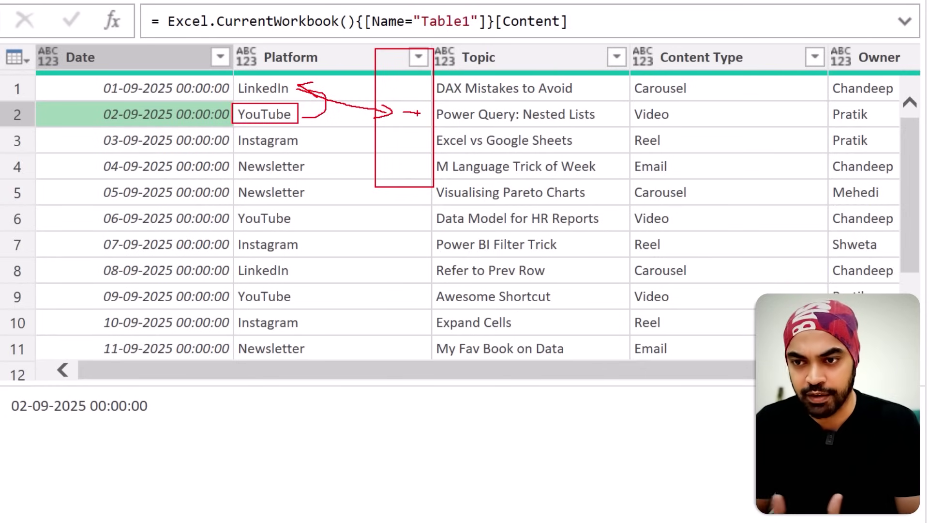
key("Escape")
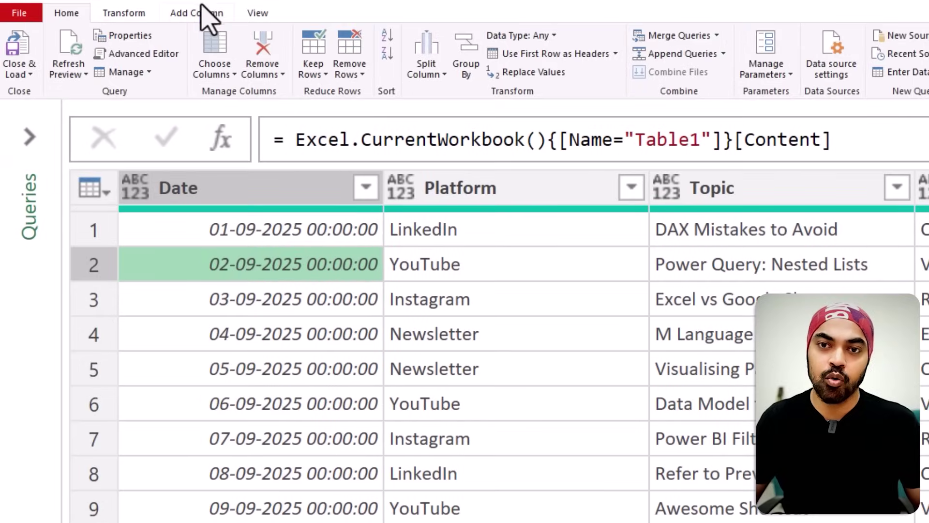
Step: Add an index column that starts from 1 to the table
left_click(198, 14)
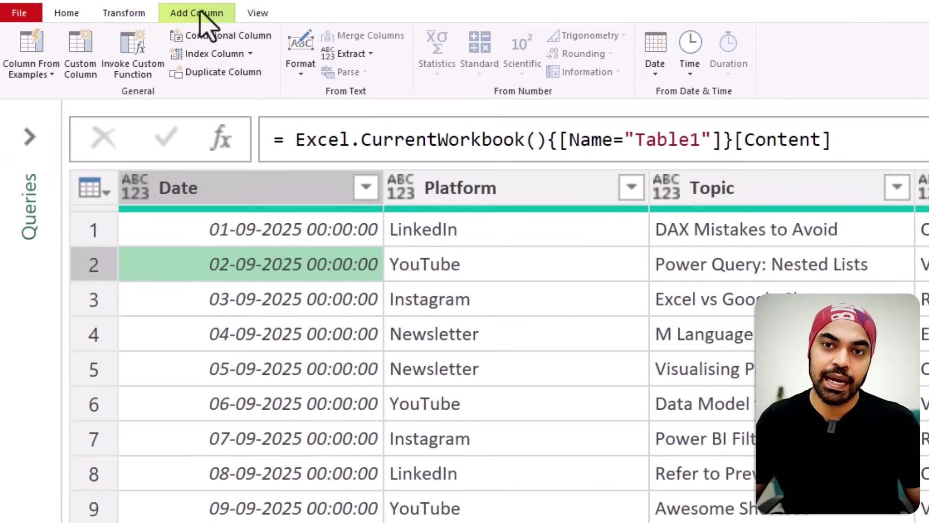
left_click(250, 56)
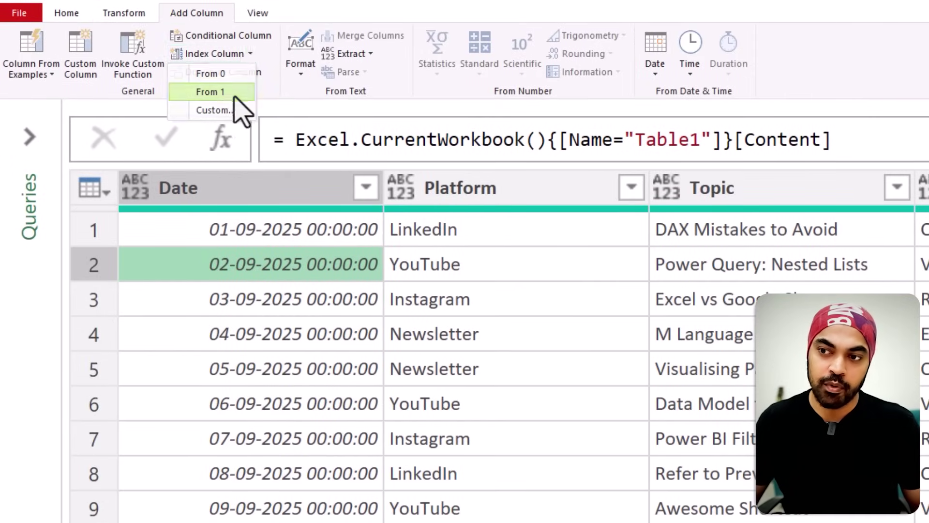
left_click(211, 92)
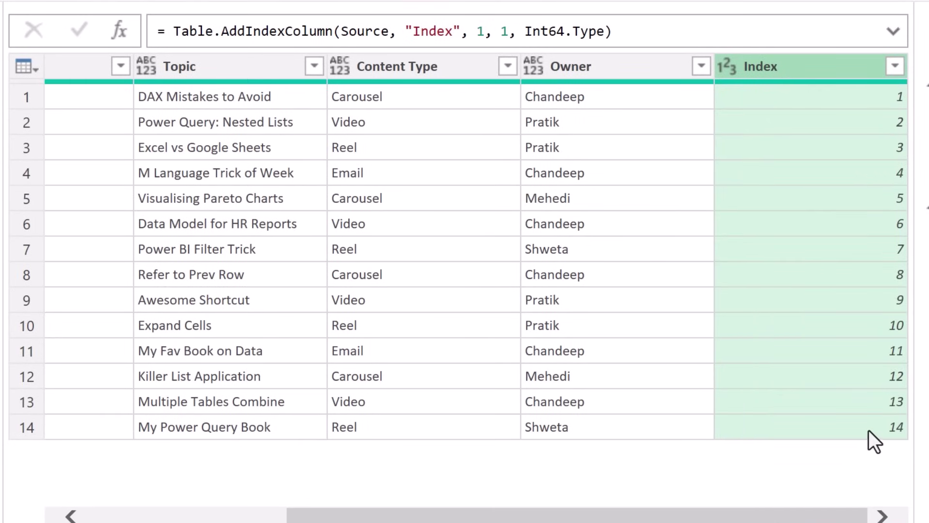
Step: Change the starting value of the Index column to 0 in its AddIndexColumn formula
left_click(479, 32)
key("shift+Home")
key("BackSpace")
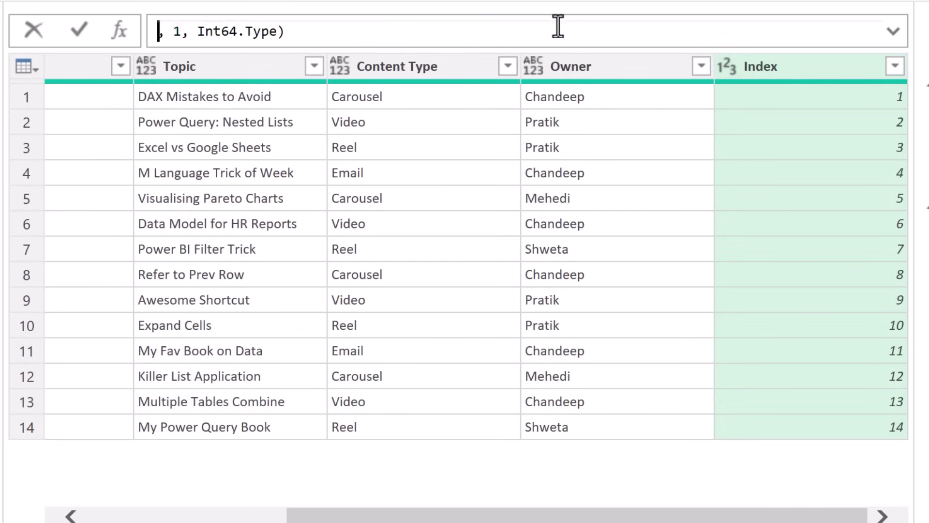
type("0")
key("Return")
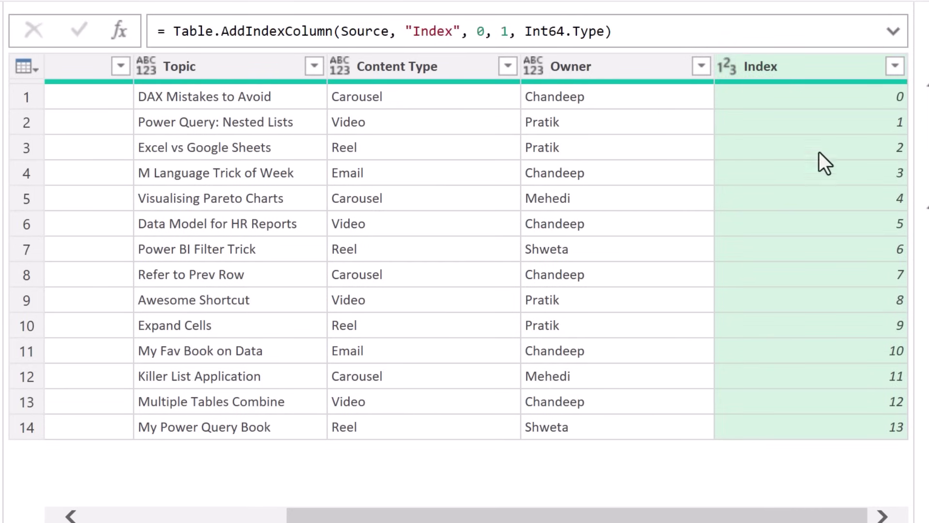
left_click(857, 104)
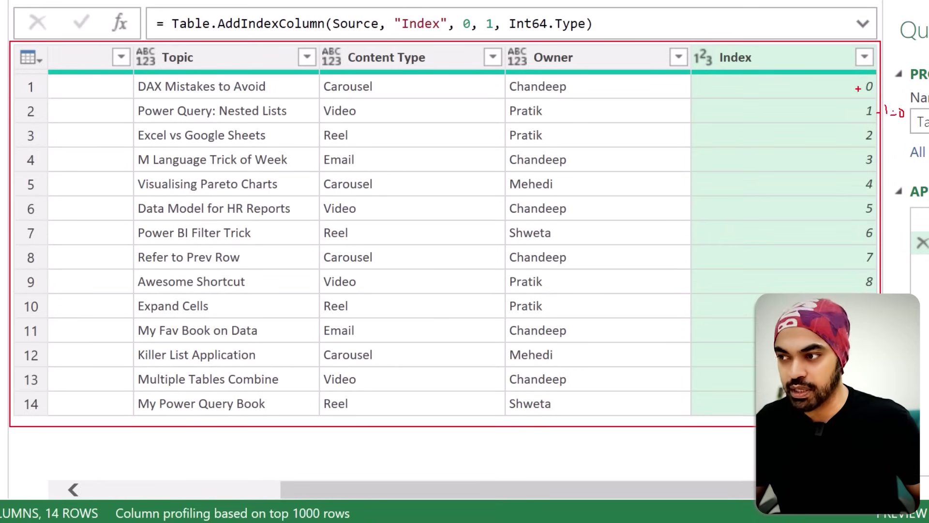
mouse_move(8, 73)
left_mouse_down()
mouse_move(70, 88)
mouse_move(882, 96)
left_mouse_up()
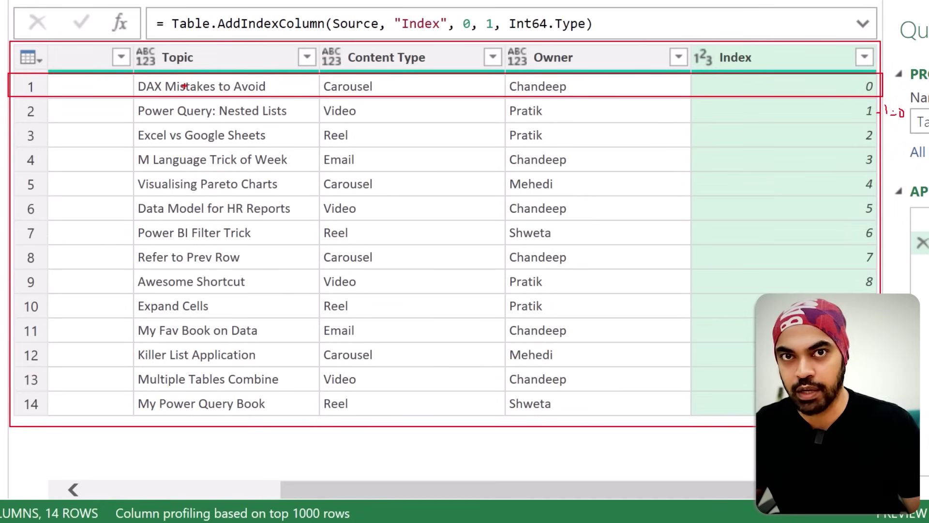
left_click_drag(68, 85, 83, 72)
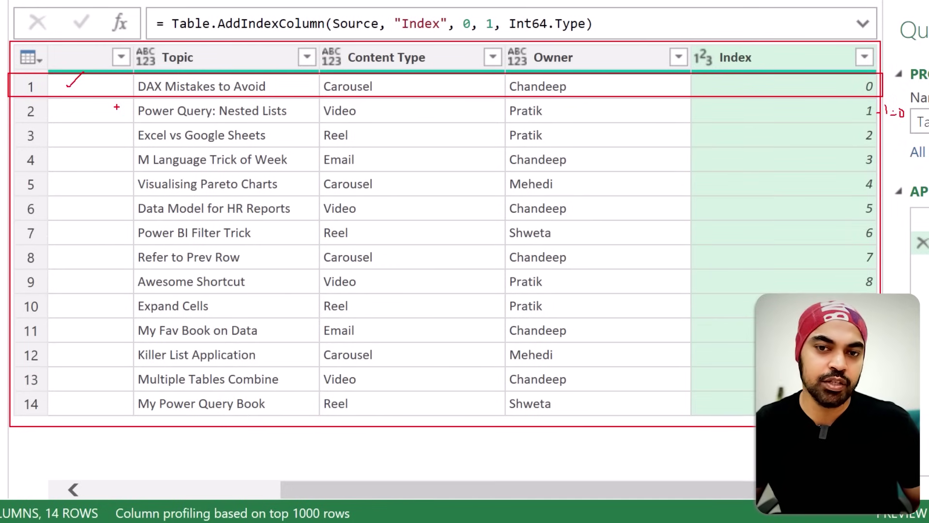
key("Escape")
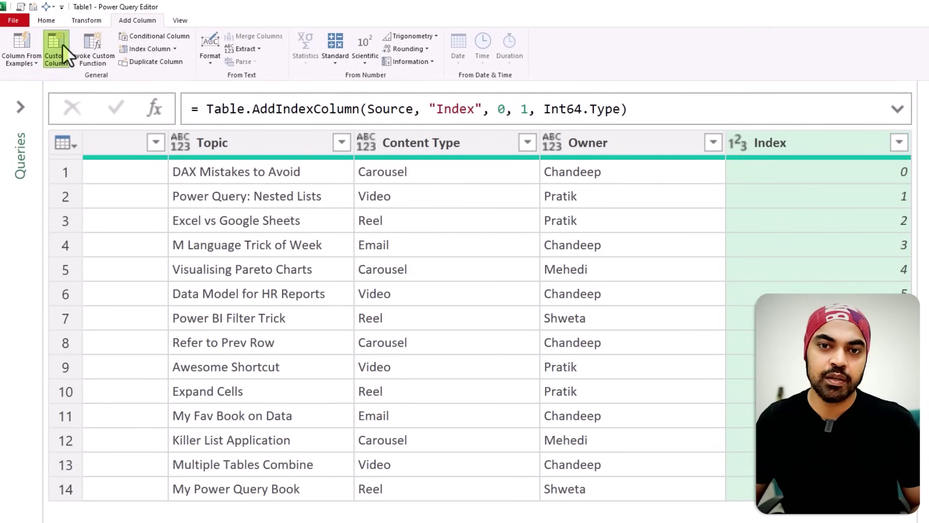
Step: Add a custom column named Custom with the formula #"Added Index", referring to the whole previous step
left_click(62, 44)
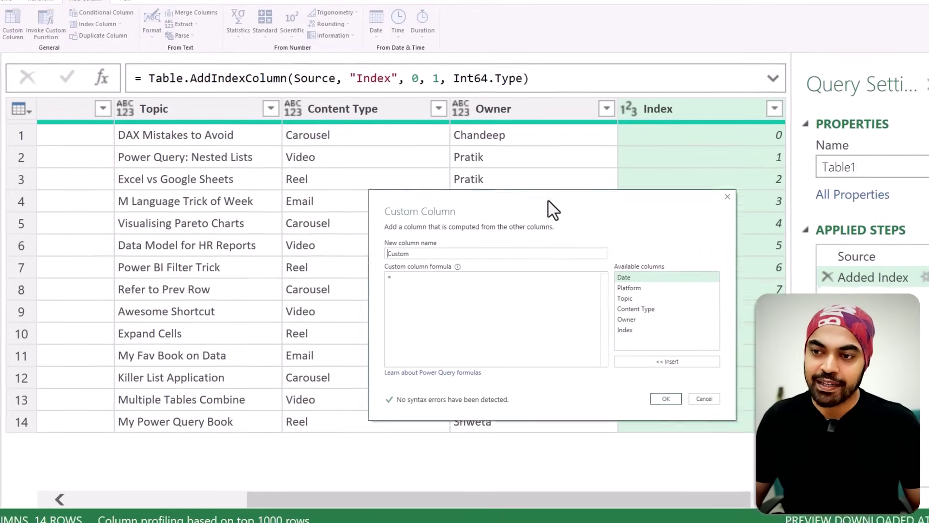
left_click_drag(551, 208, 573, 213)
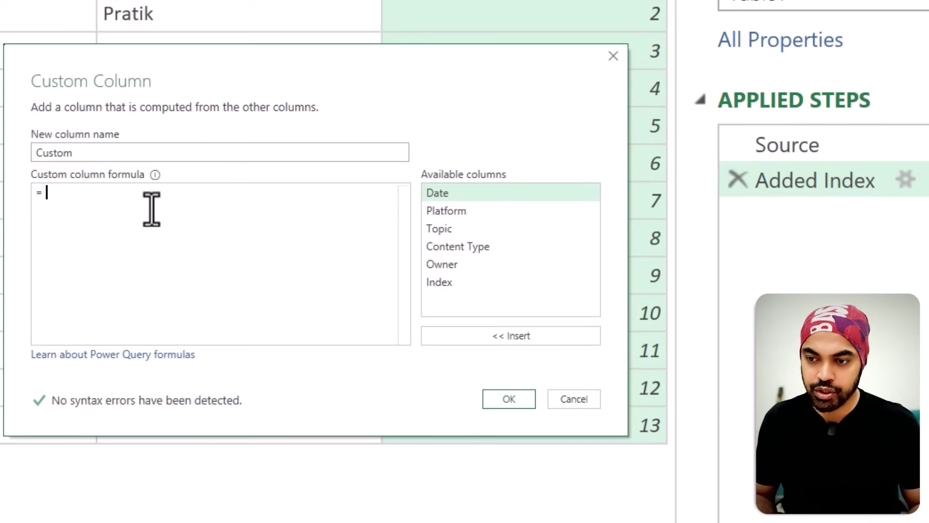
type("#\"Added")
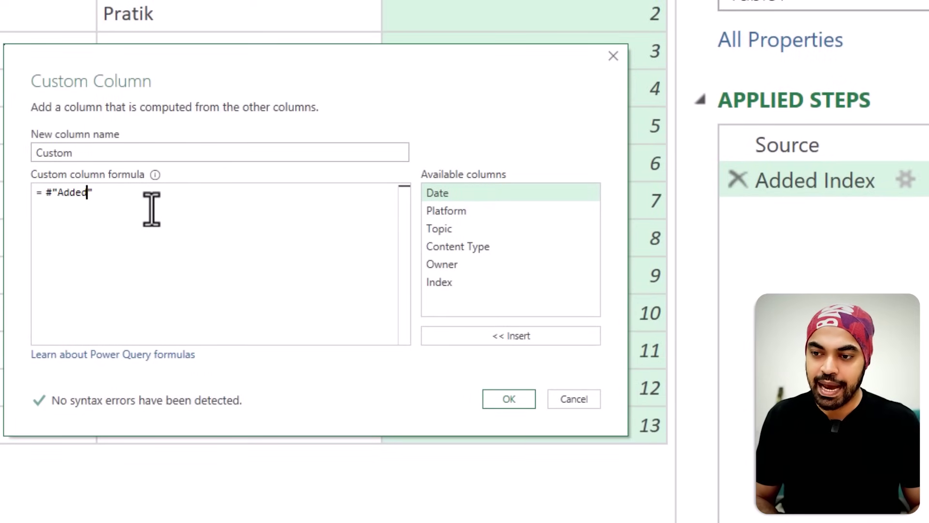
type(" Index")
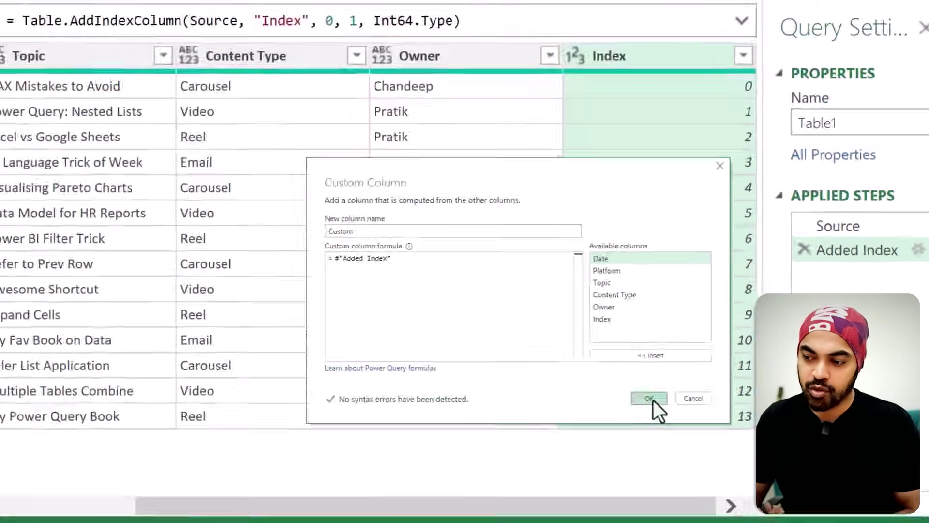
left_click(508, 399)
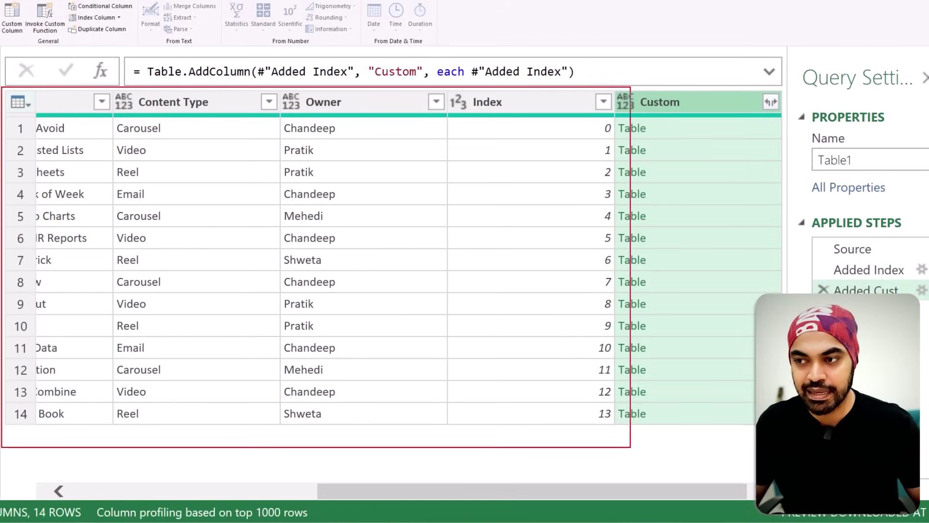
Step: Preview the nested tables in rows 2 and 4 of the Custom column, resizing the preview area
left_click(664, 152)
left_click_drag(408, 371, 407, 339)
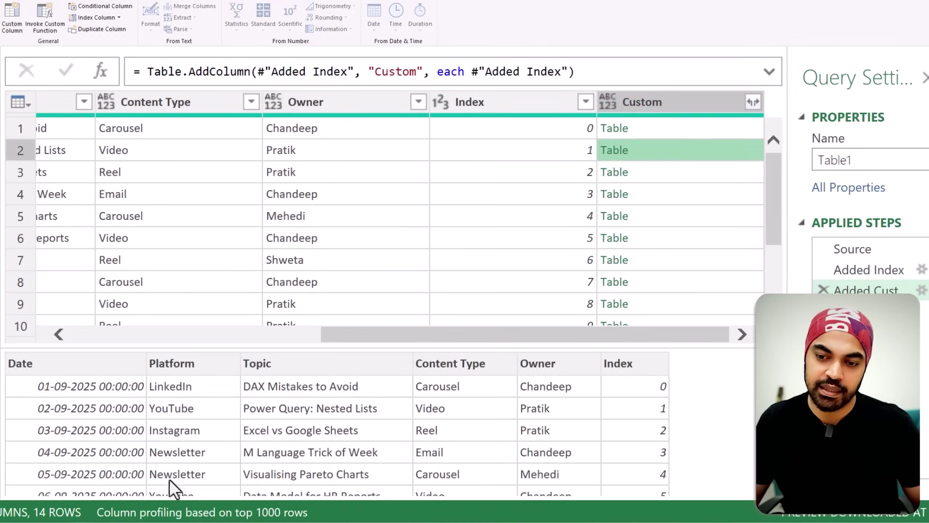
left_click(663, 196)
left_click_drag(536, 346, 704, 394)
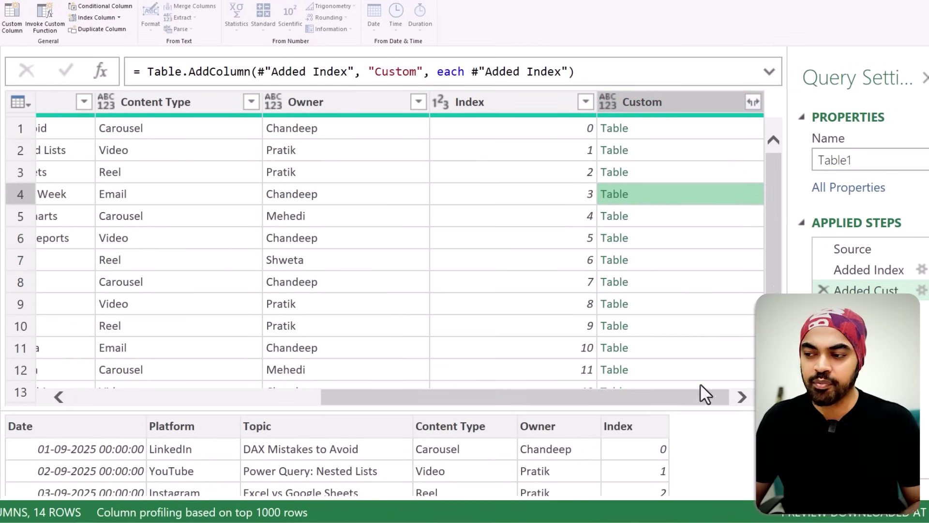
Step: Change the Custom column's formula to #"Added Index"{[Index]} and preview the record in row 2
left_click(921, 290)
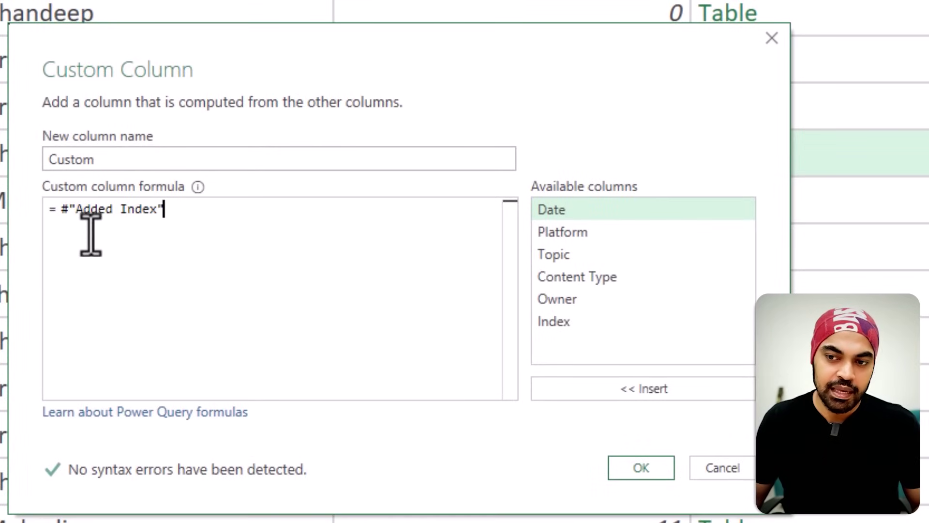
left_click(428, 269)
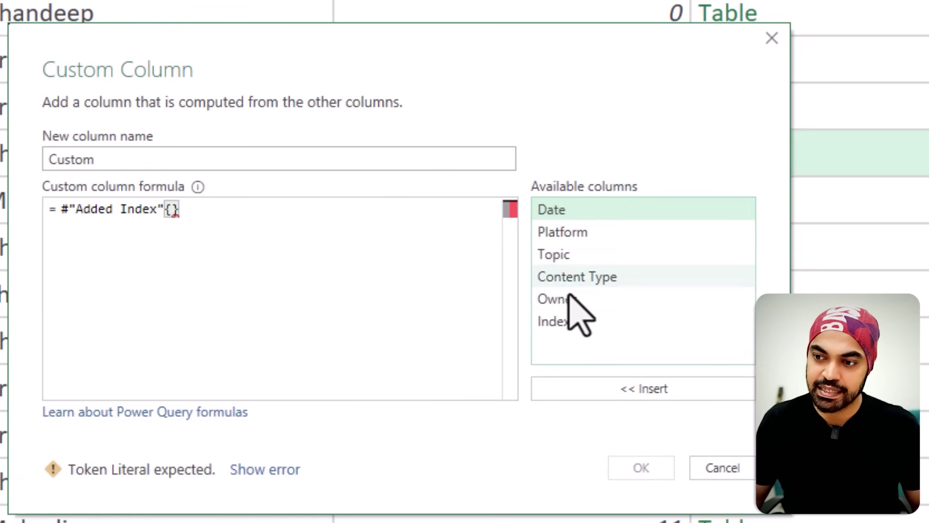
left_click(565, 322)
double_click(564, 321)
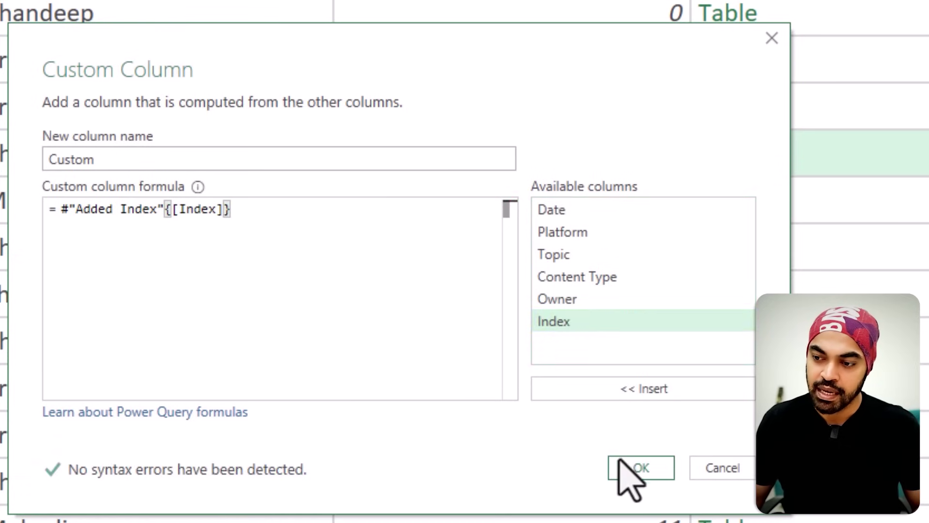
left_click(640, 468)
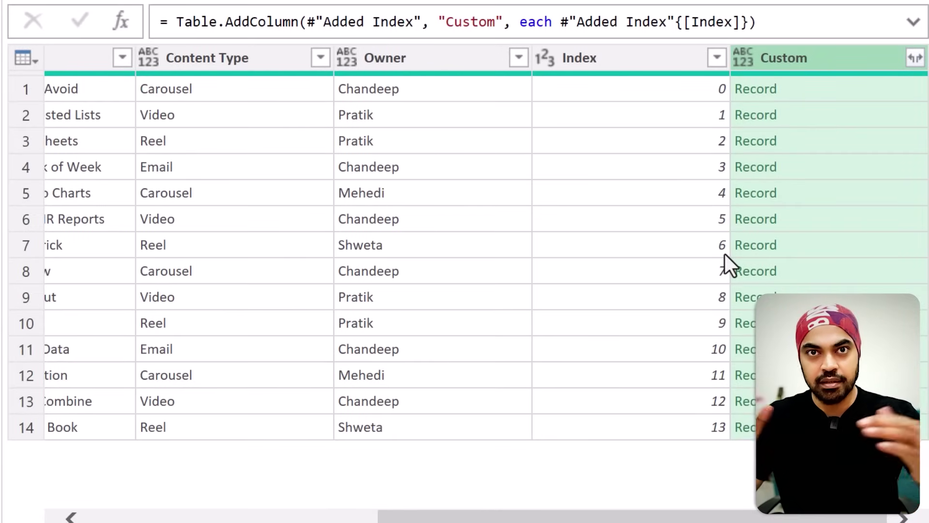
left_click(794, 116)
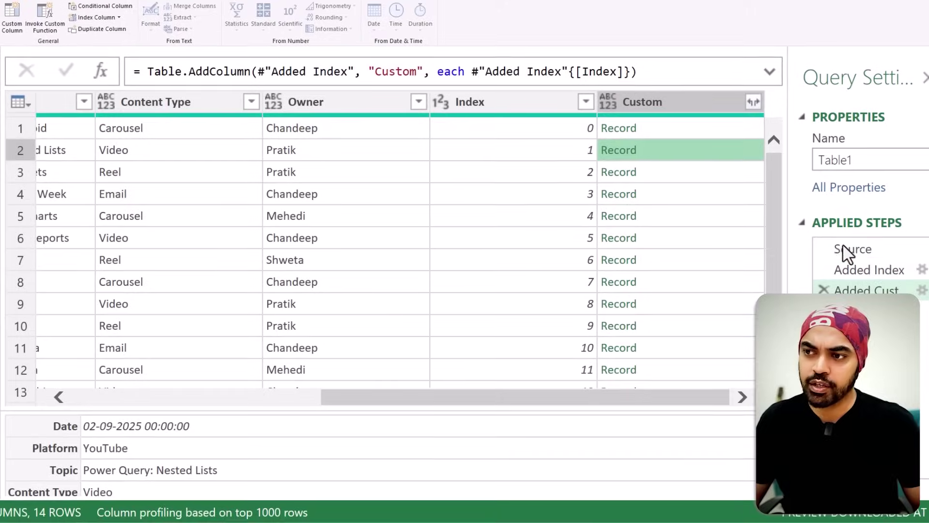
Step: Change the Custom column's formula to #"Added Index"{[Index] - 1} so each row refers to the previous one
left_click(921, 291)
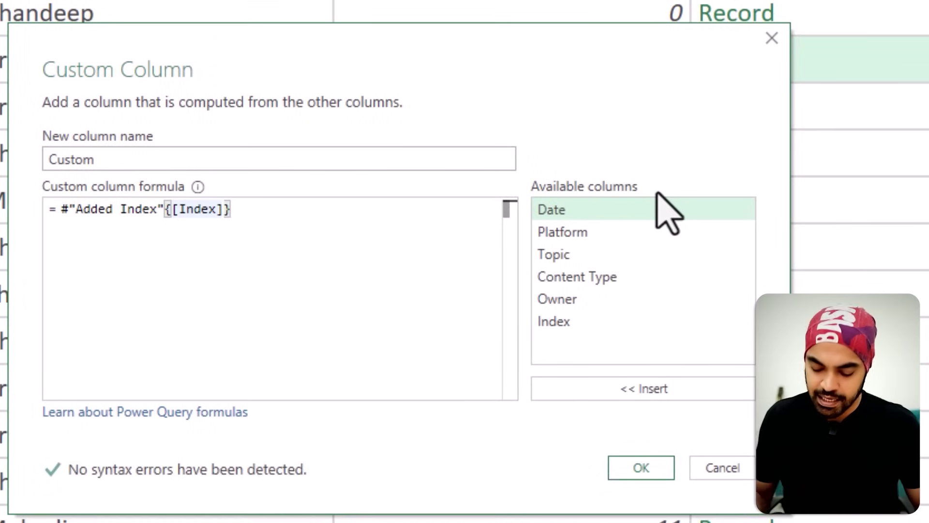
type("-")
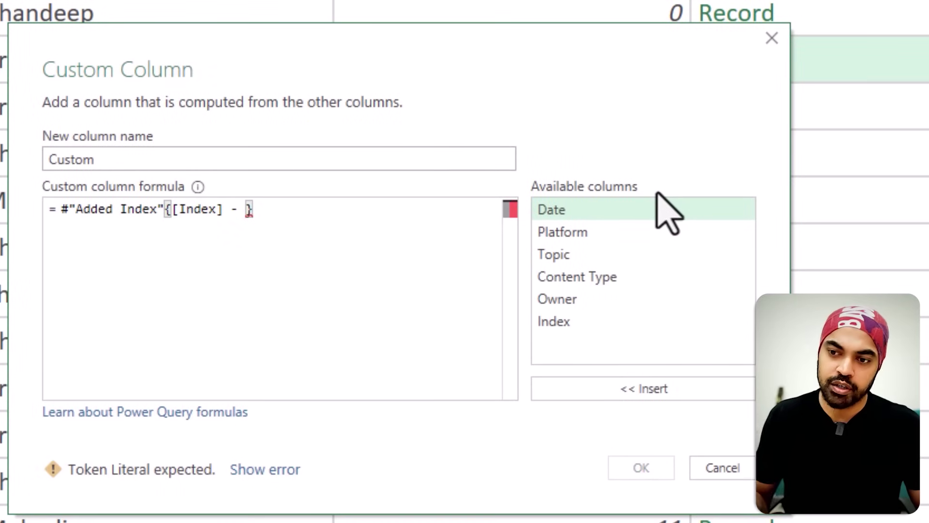
type(" 1")
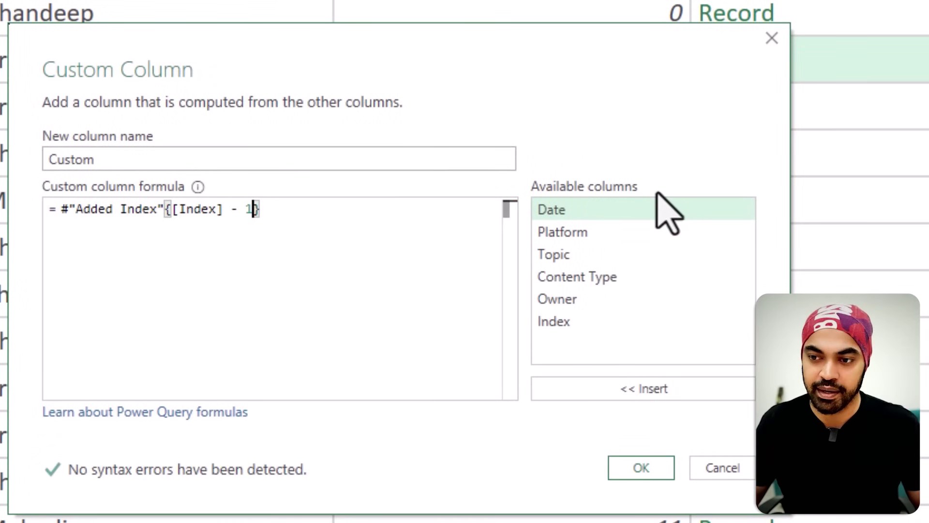
left_click(664, 473)
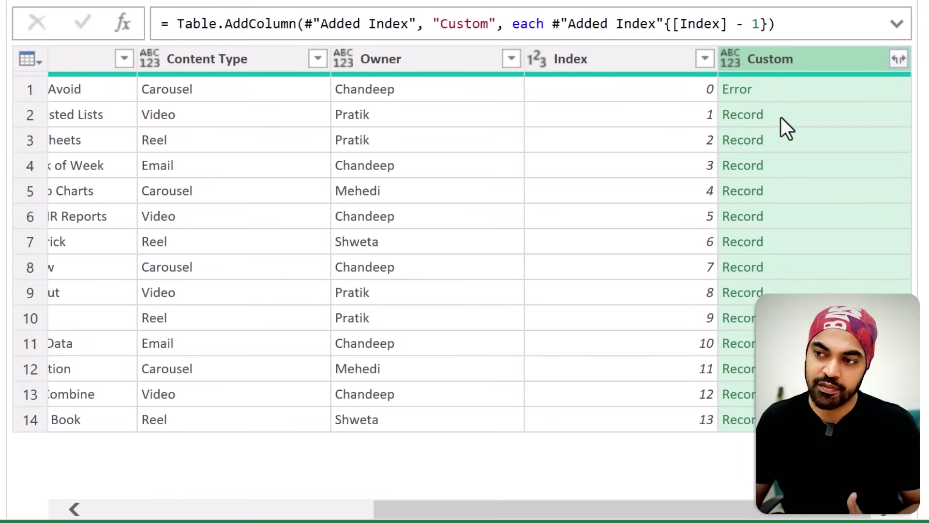
Step: Preview the Custom column's results in the first few rows and compare row 2's enlarged record with the table
left_click(783, 127)
left_click(769, 165)
left_click(757, 91)
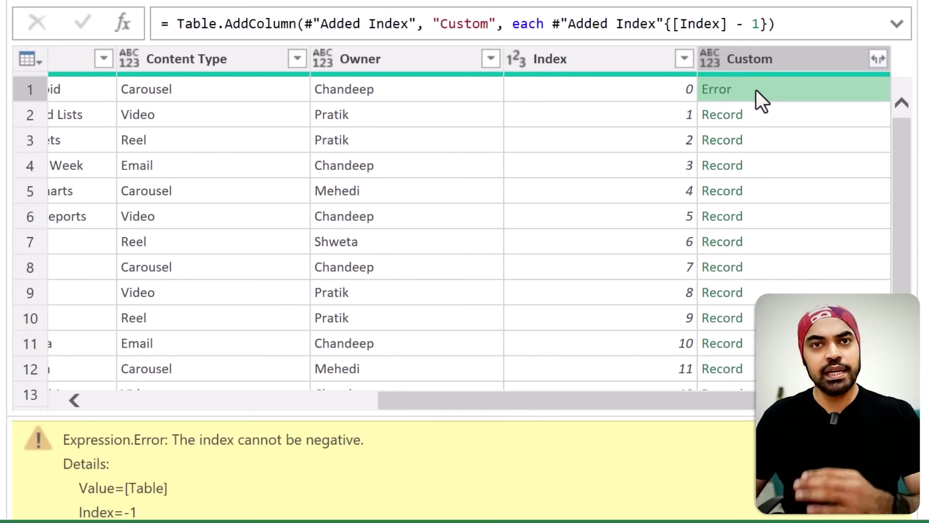
left_click_drag(741, 87, 739, 63)
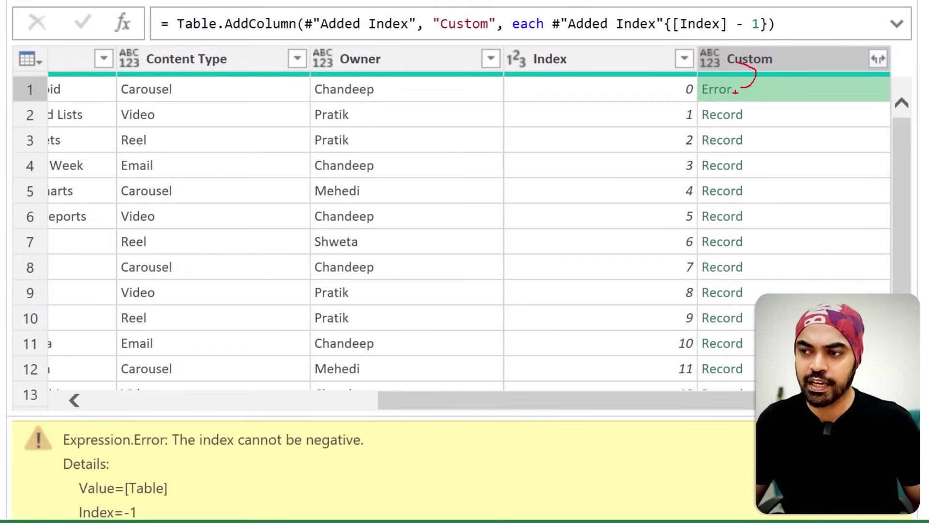
left_click(777, 121)
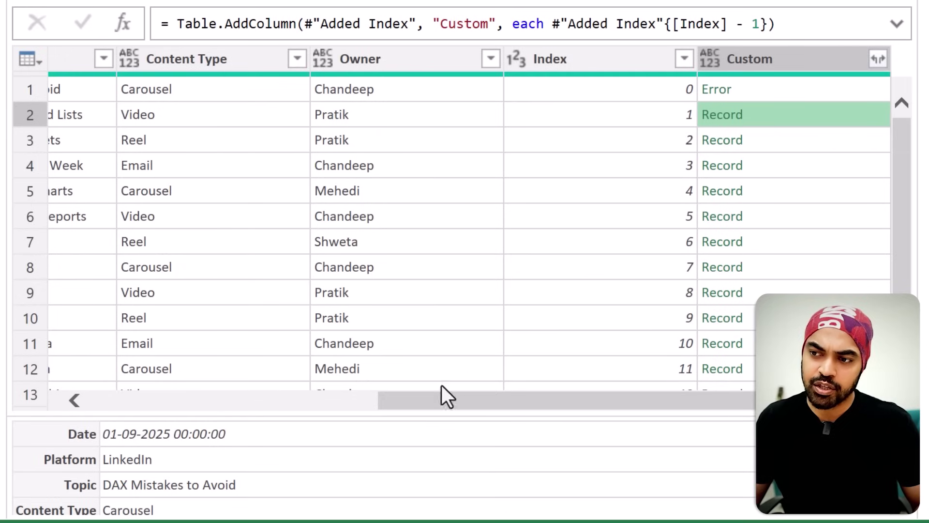
left_click_drag(417, 415, 104, 295)
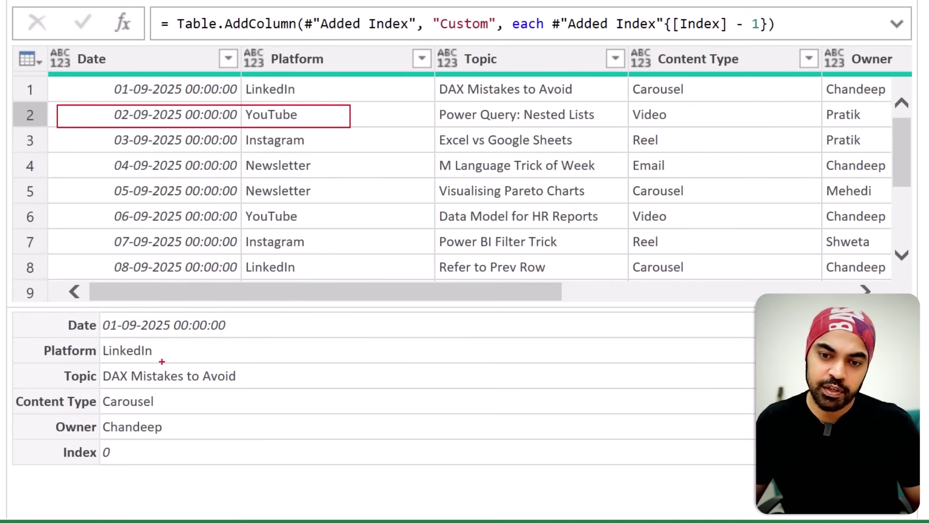
left_click_drag(96, 315, 258, 464)
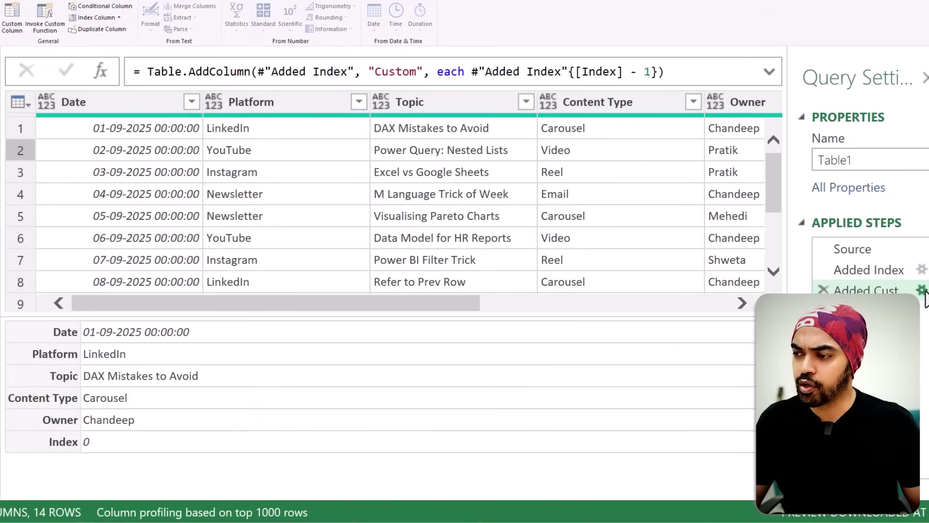
Step: Append [Platform] to the Custom column's formula so it returns only the previous row's platform
left_click(922, 288)
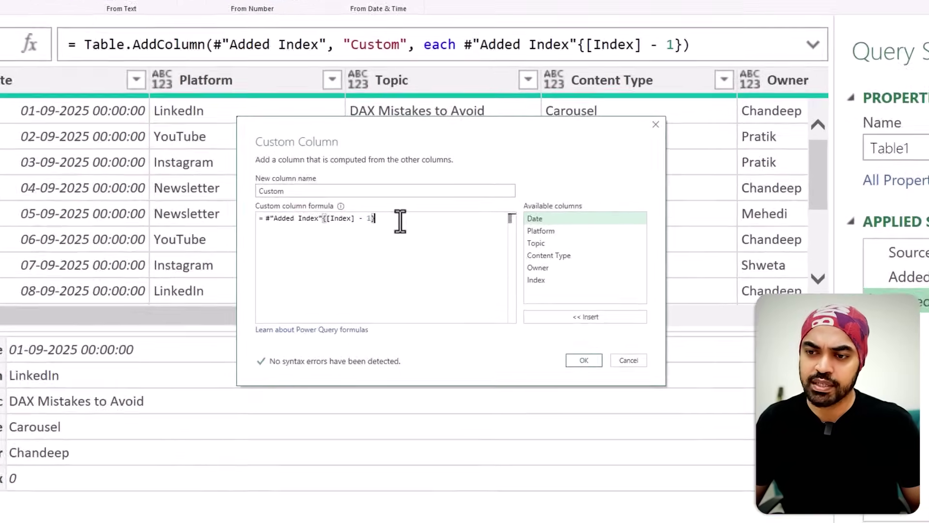
left_click_drag(408, 217, 258, 245)
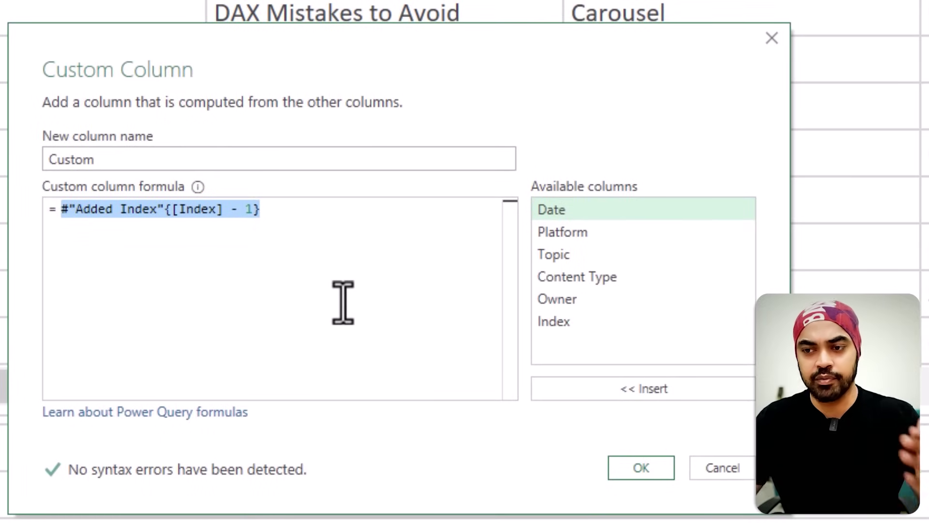
left_click(369, 243)
type("[")
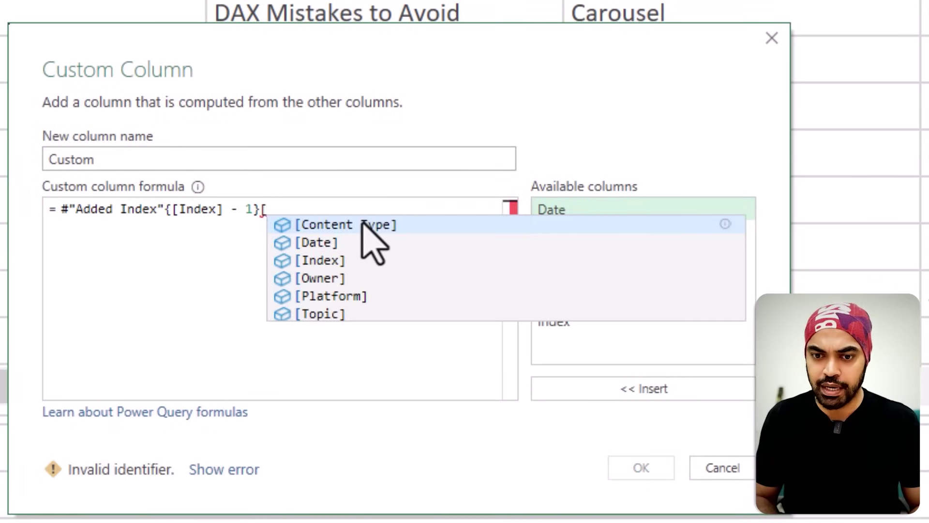
type("Pl")
key("Tab")
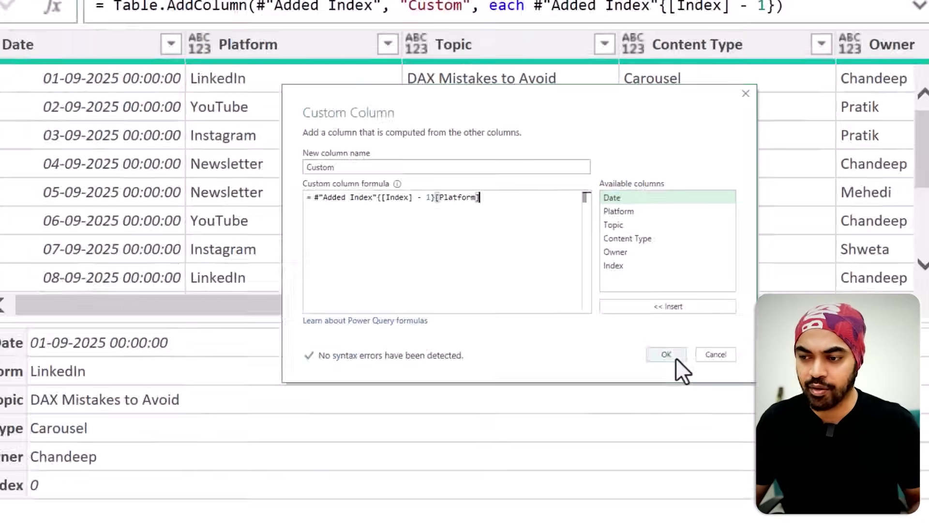
left_click(675, 358)
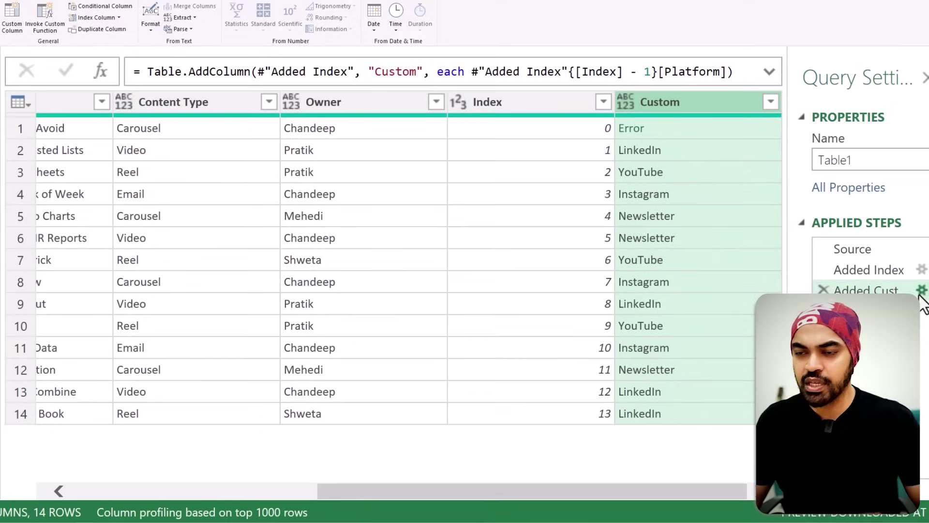
Step: Wrap the Custom column's formula as try #"Added Index"{[Index] - 1}[Platform] otherwise null to handle the first row's error
left_click(921, 291)
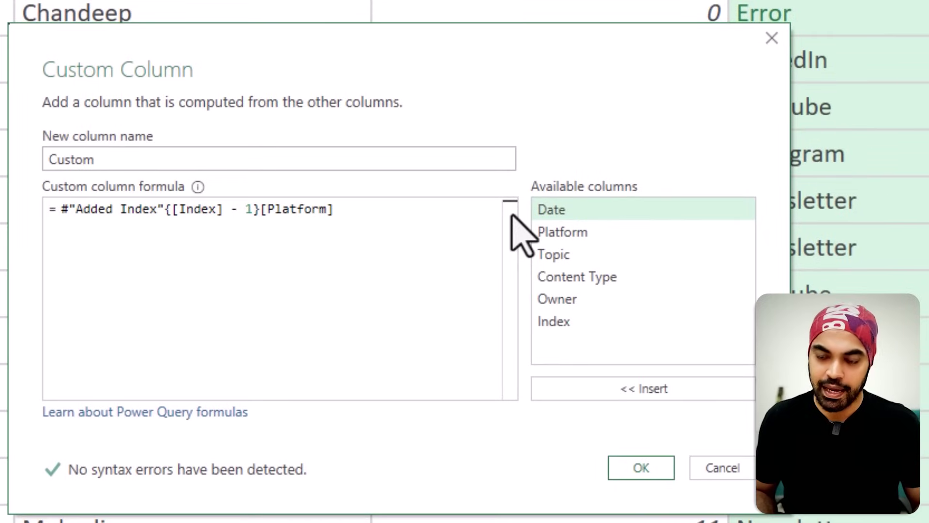
type("try")
key("shift+End")
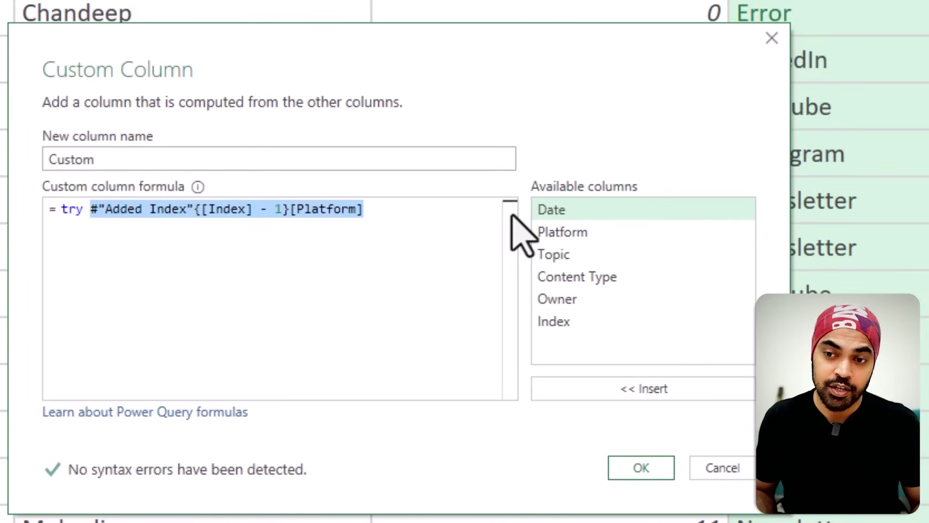
key("End")
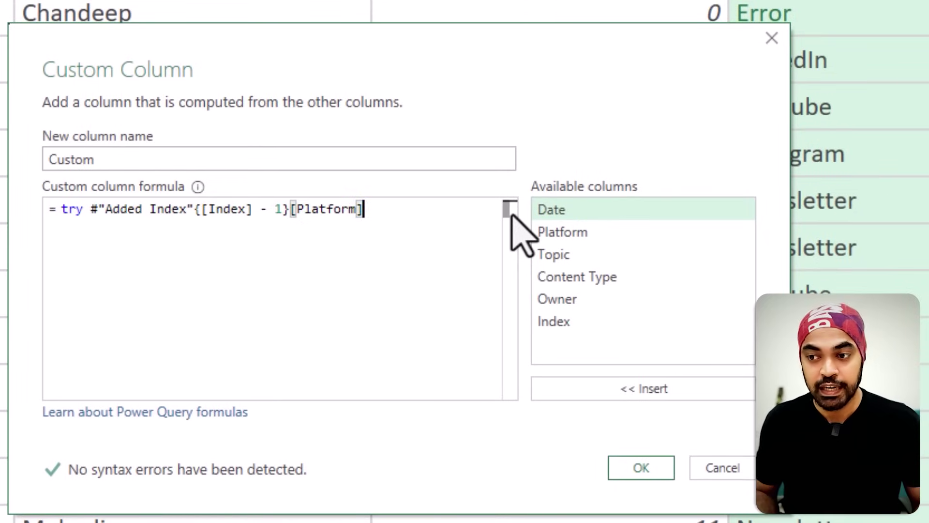
type("other")
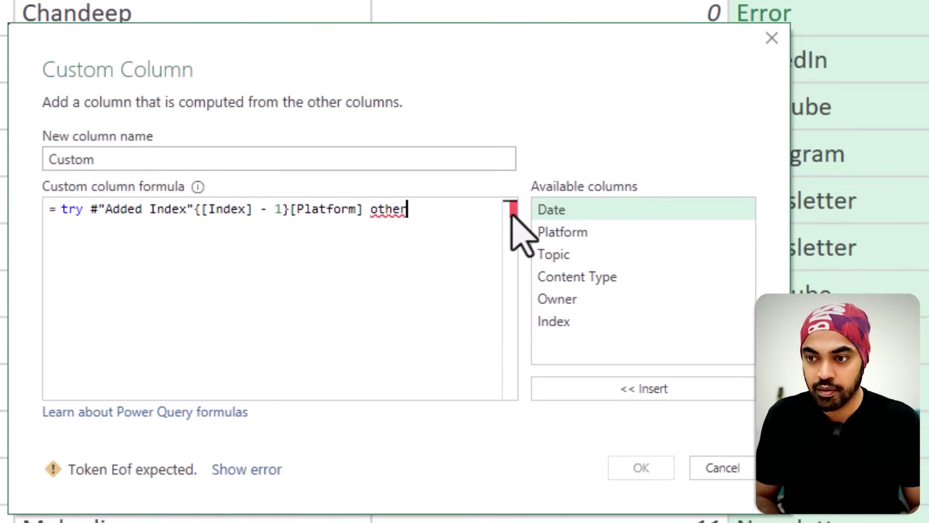
type("wise null")
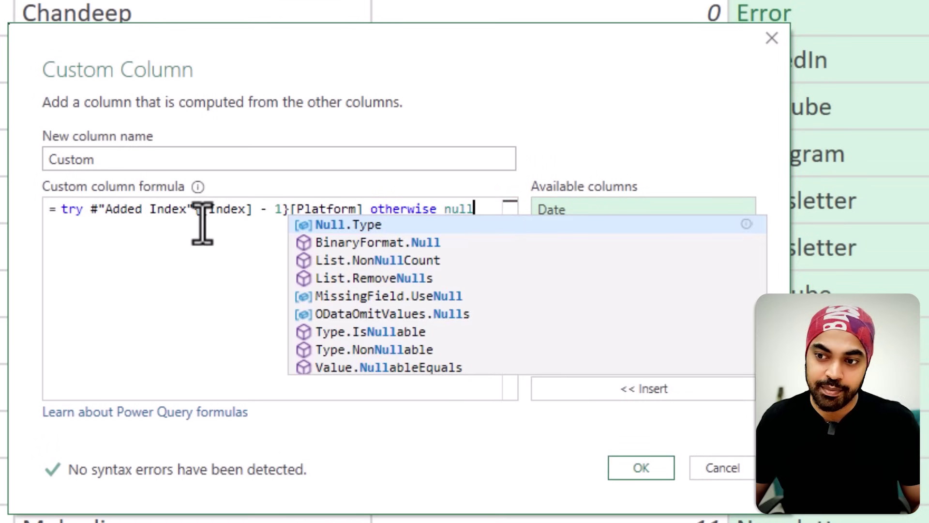
left_click(205, 213)
left_click(641, 467)
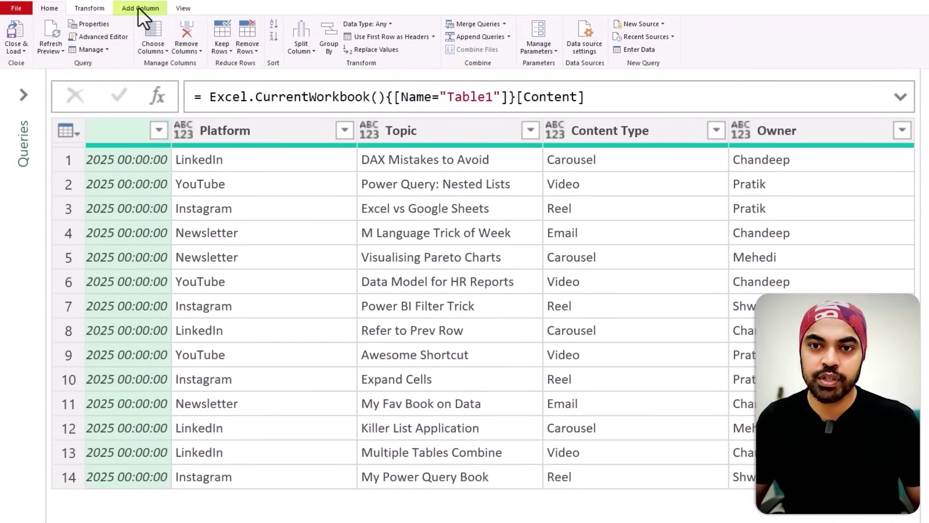
Step: Add two index columns to the source table, one starting from 0 and the other from 1
left_click(138, 7)
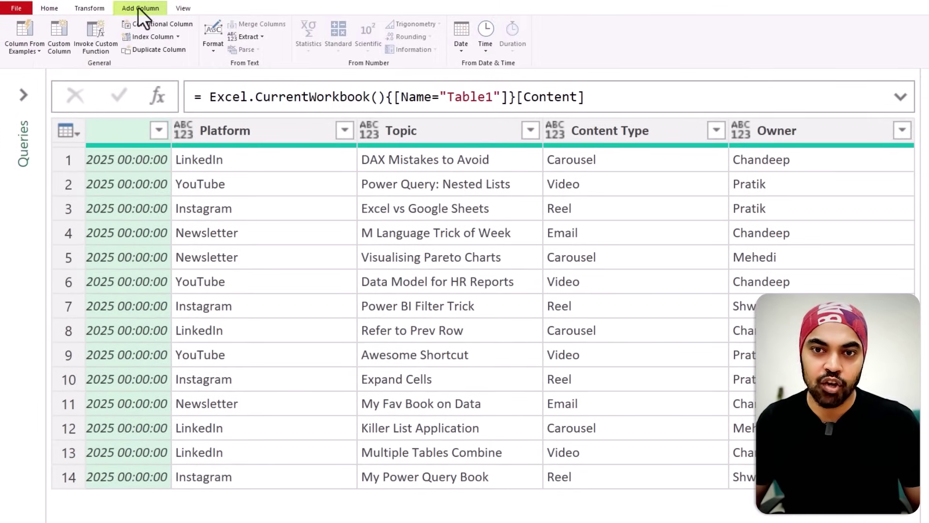
left_click(178, 37)
left_click(173, 49)
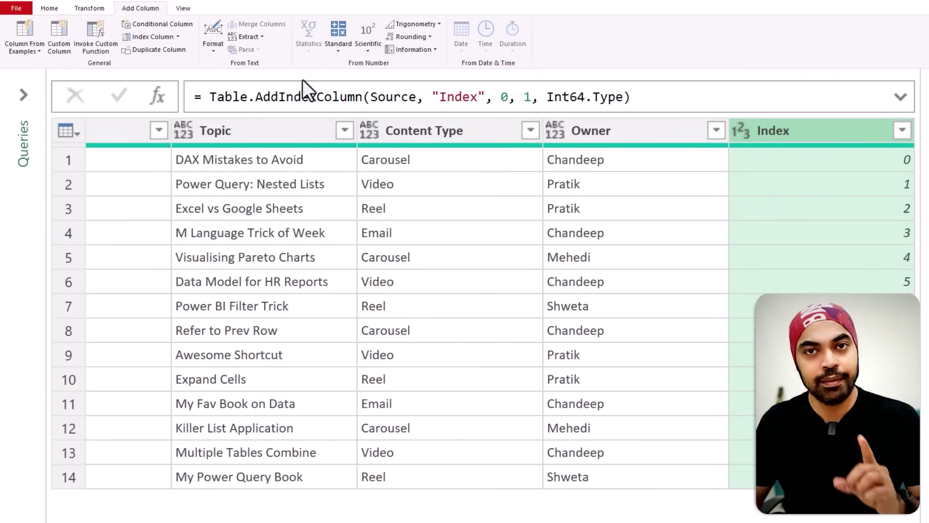
left_click(178, 37)
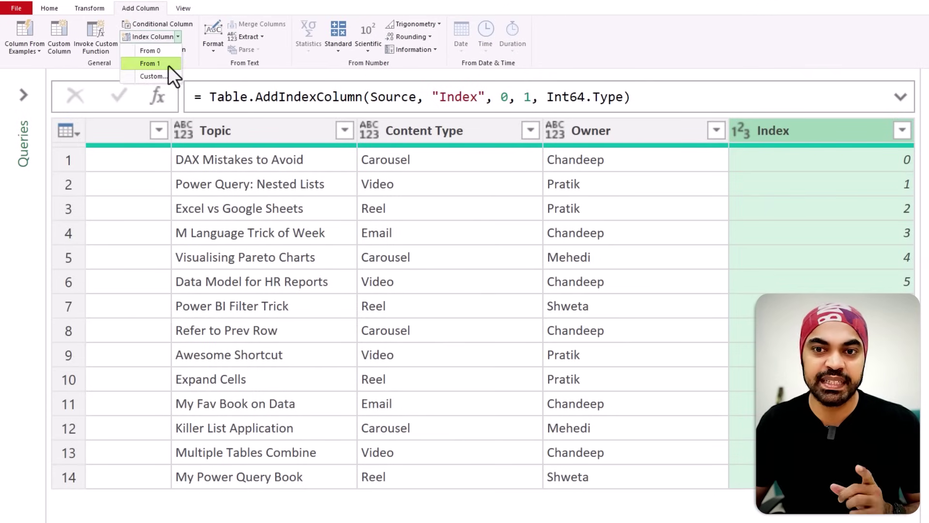
left_click(168, 64)
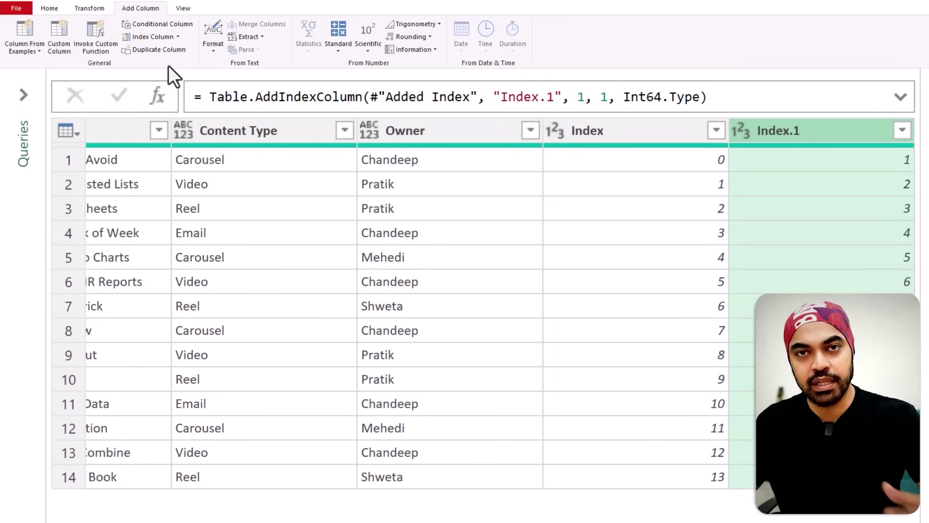
Step: Compare the Index value in row 2 with the Index.1 value in row 1, shrinking the preview area
left_click(635, 184)
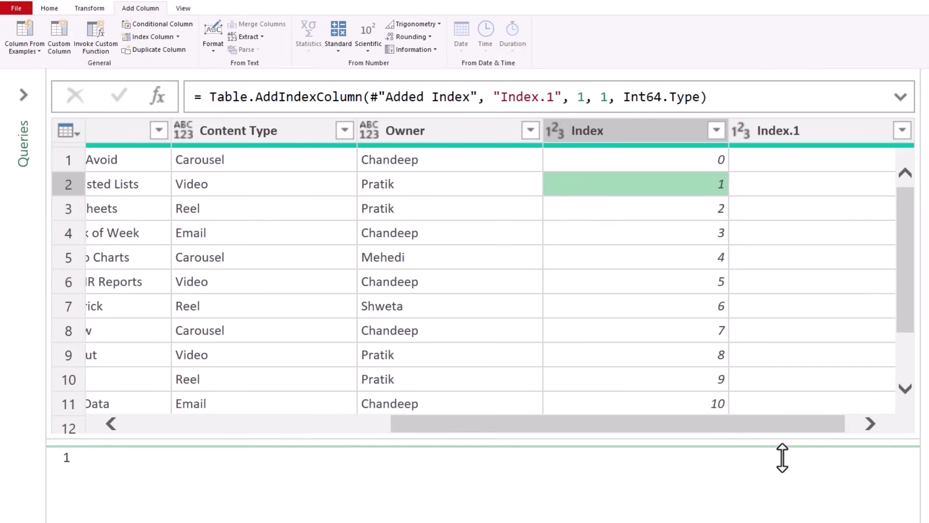
left_click_drag(782, 443, 869, 506)
left_click(876, 494)
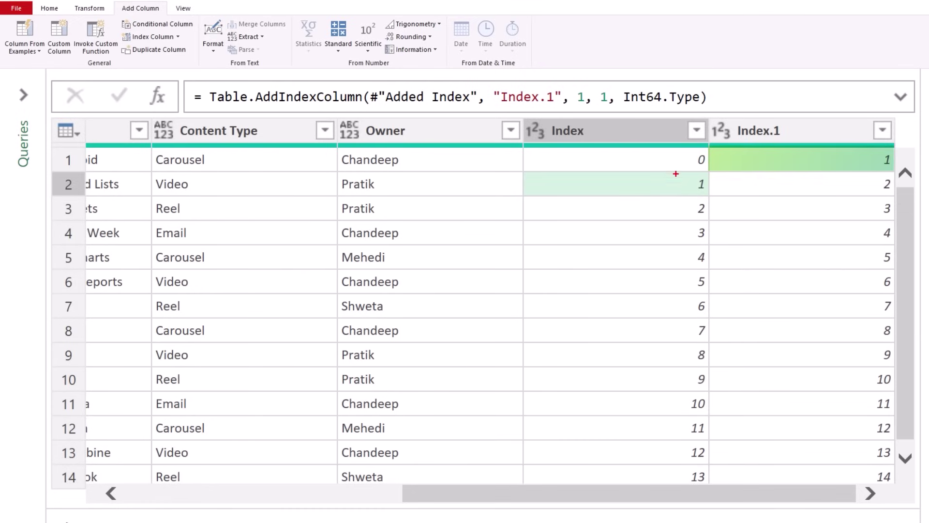
left_click_drag(676, 174, 698, 187)
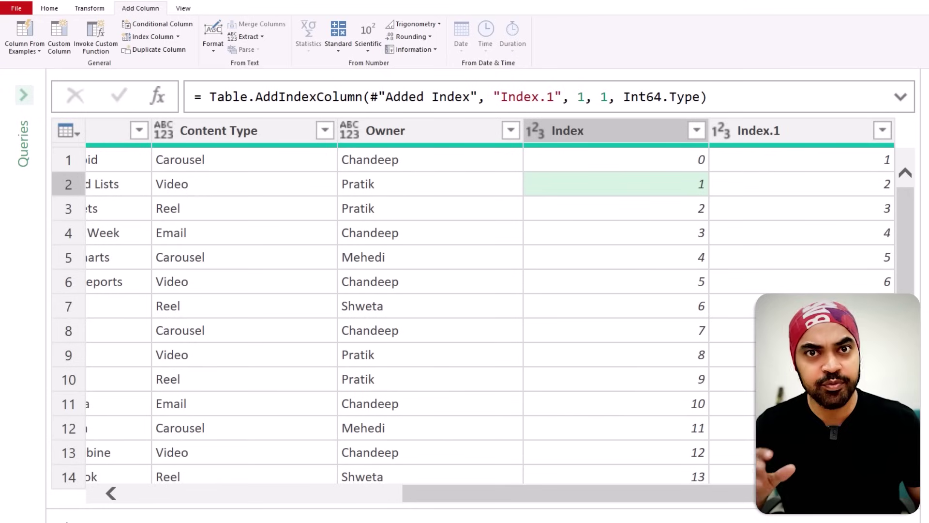
Step: Merge the Method2 query with itself, matching Index in the first table to Index.1 in the second with a Left Outer join
left_click(54, 10)
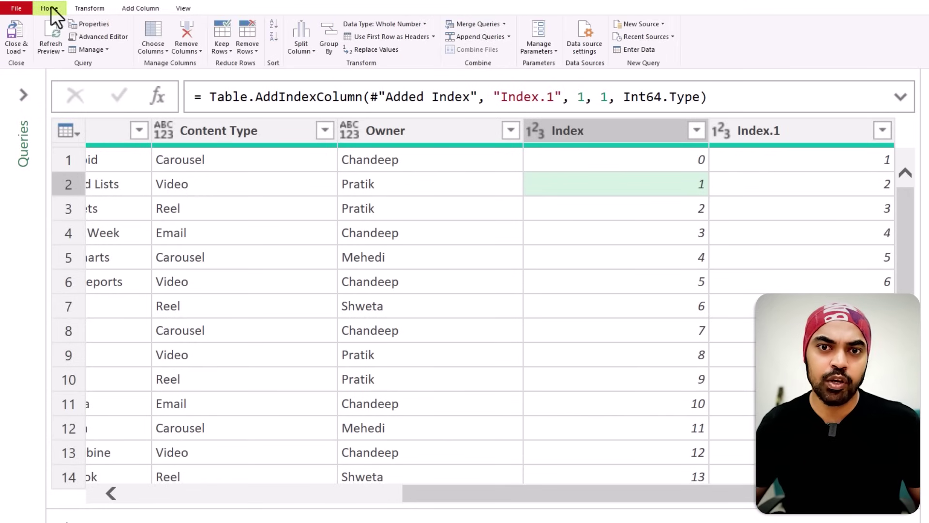
left_click(467, 23)
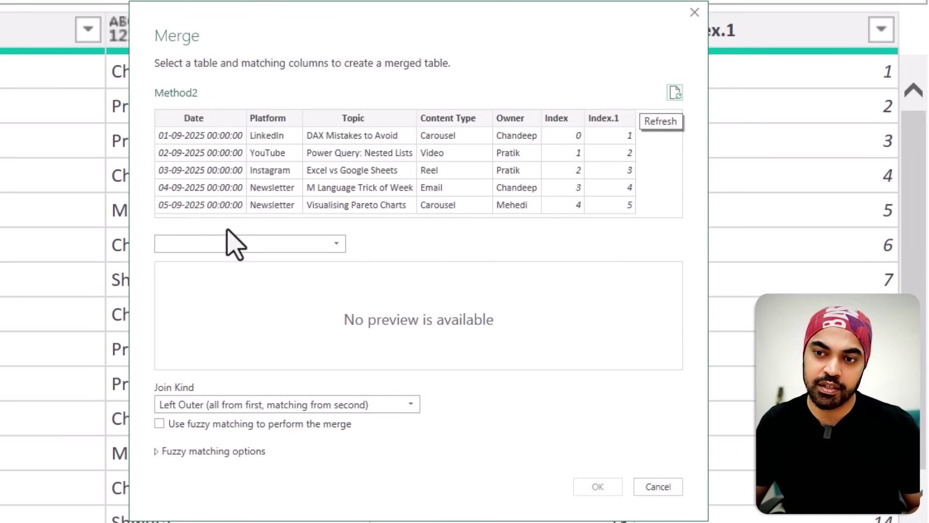
left_click(231, 246)
left_click(223, 279)
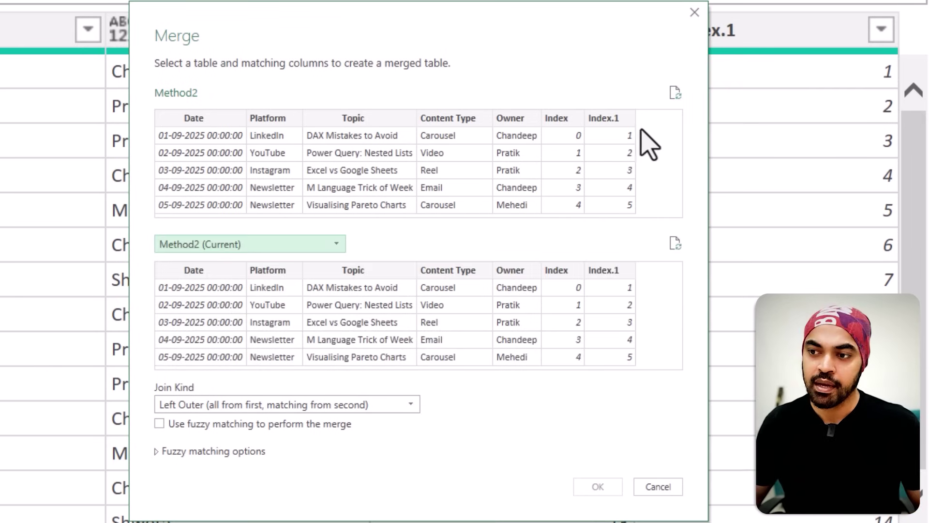
left_click(562, 127)
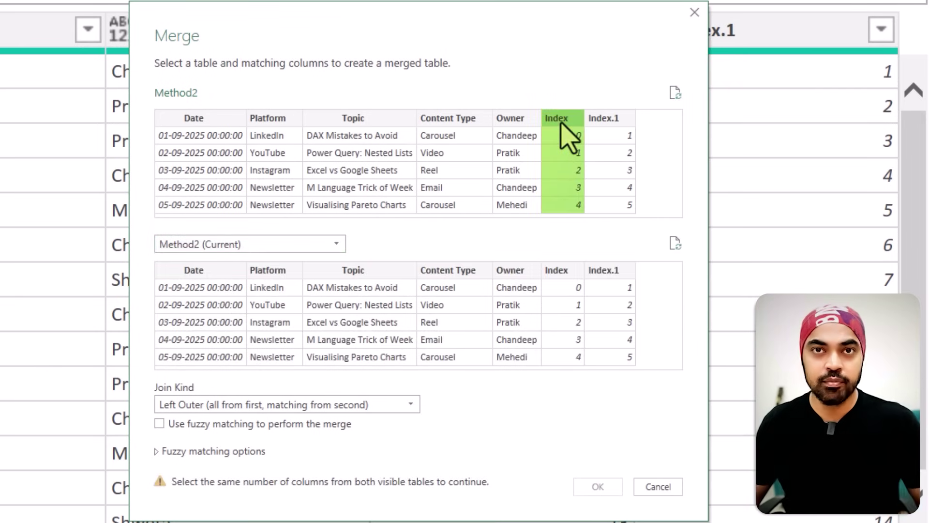
left_click(621, 272)
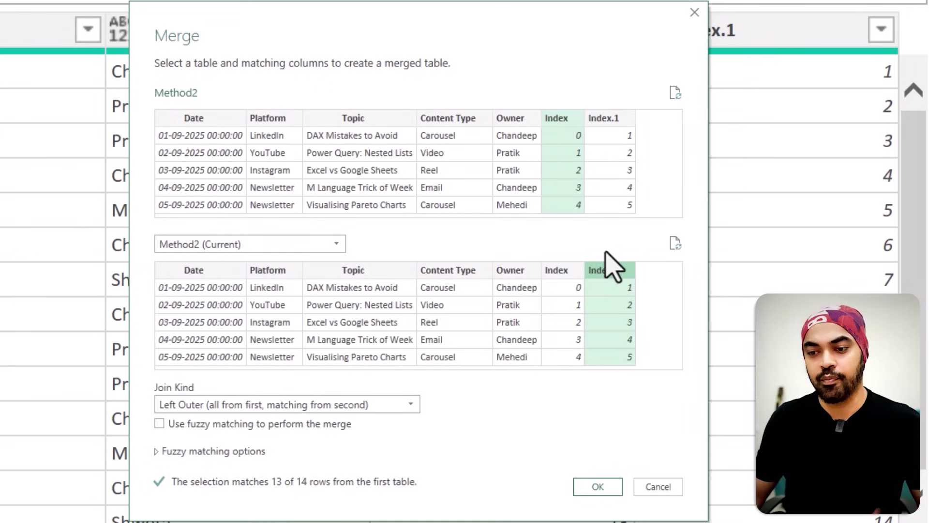
left_click(611, 489)
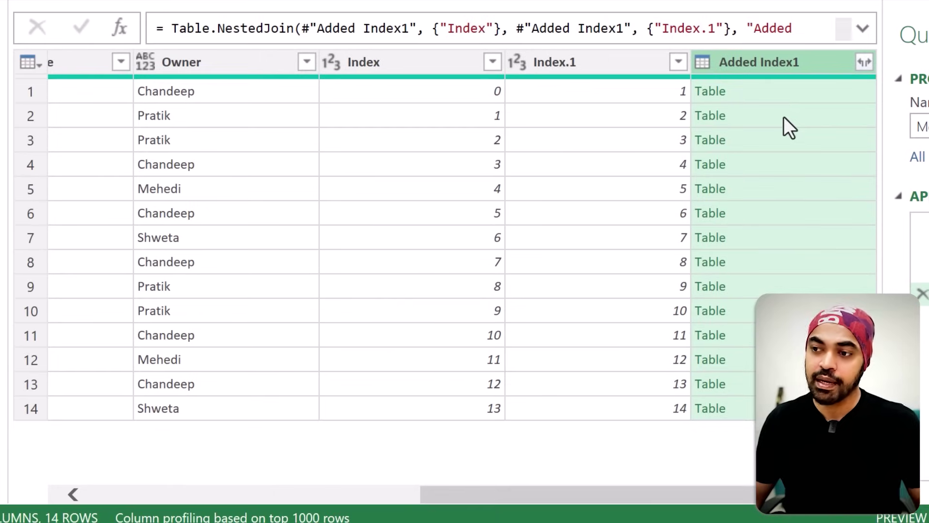
Step: Preview the nested tables in rows 1 and 2 of the Added Index1 column, enlarging the preview area
left_click(779, 96)
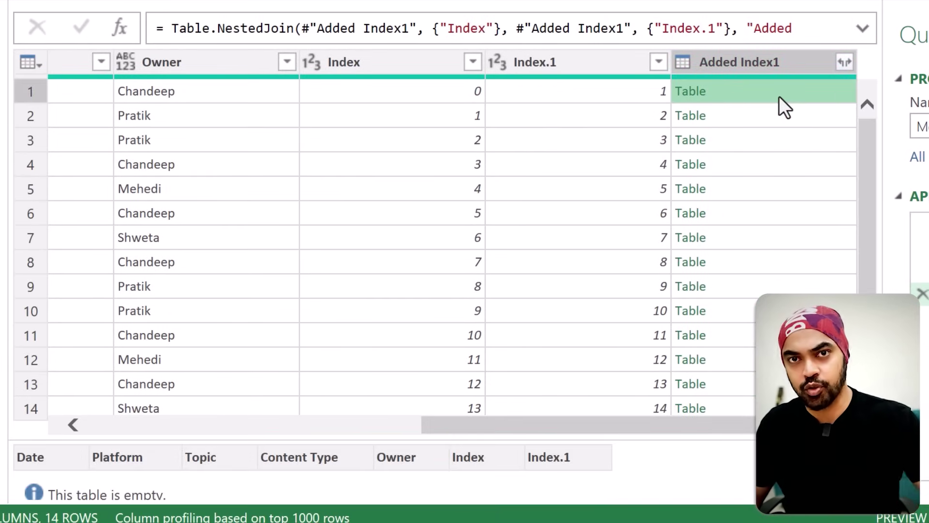
left_click_drag(591, 440, 595, 380)
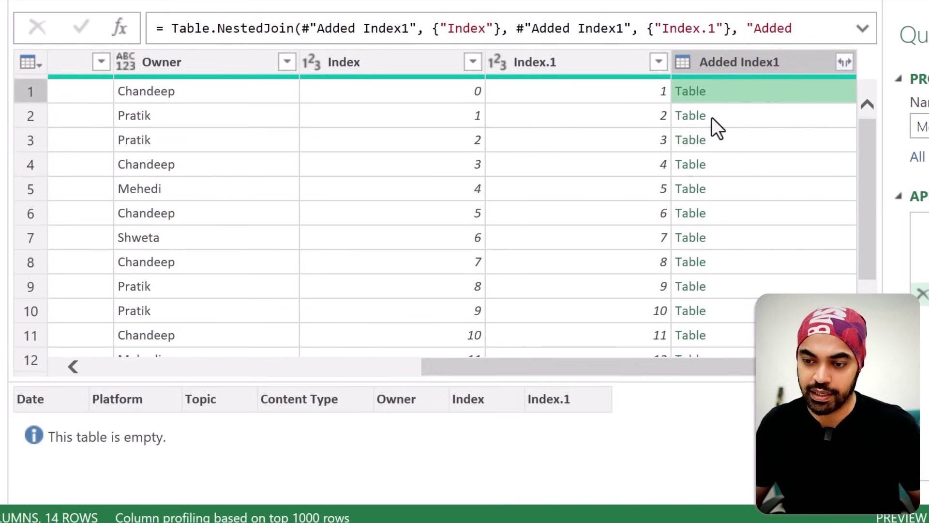
left_click(727, 116)
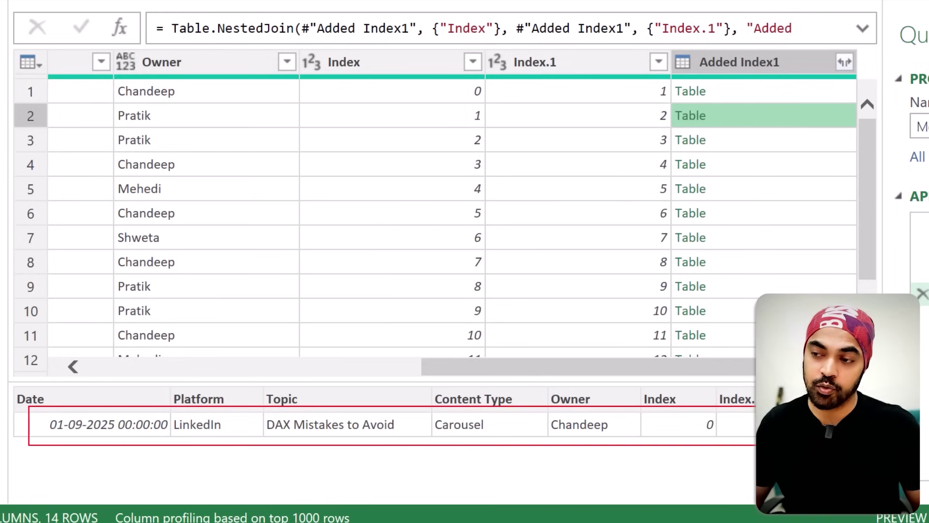
Step: Expand only the Platform column from the merged Added Index1 tables, without the original column name as prefix
left_click(845, 62)
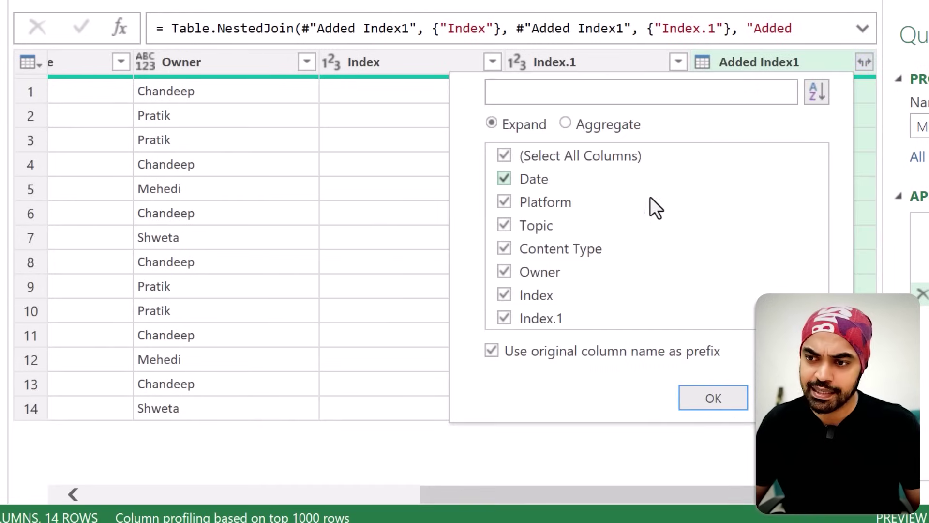
left_click(550, 158)
left_click(534, 349)
left_click(552, 202)
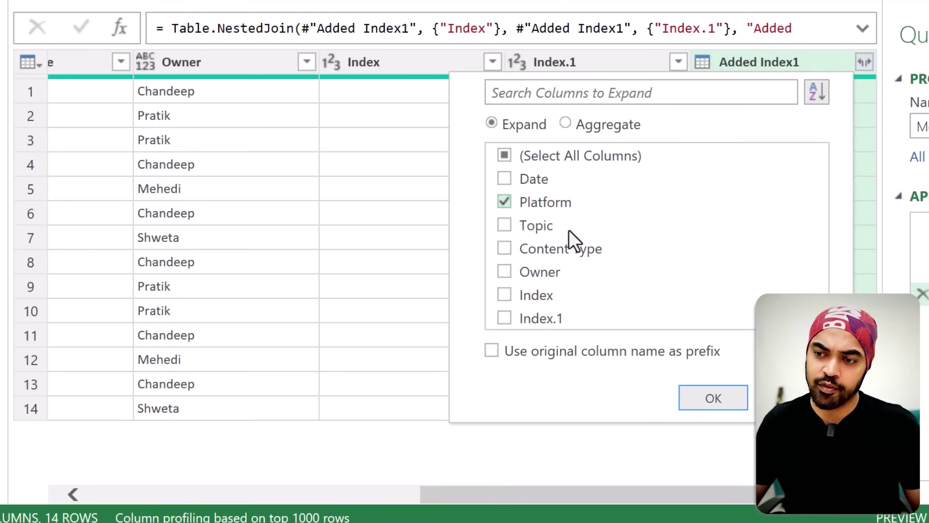
left_click(721, 402)
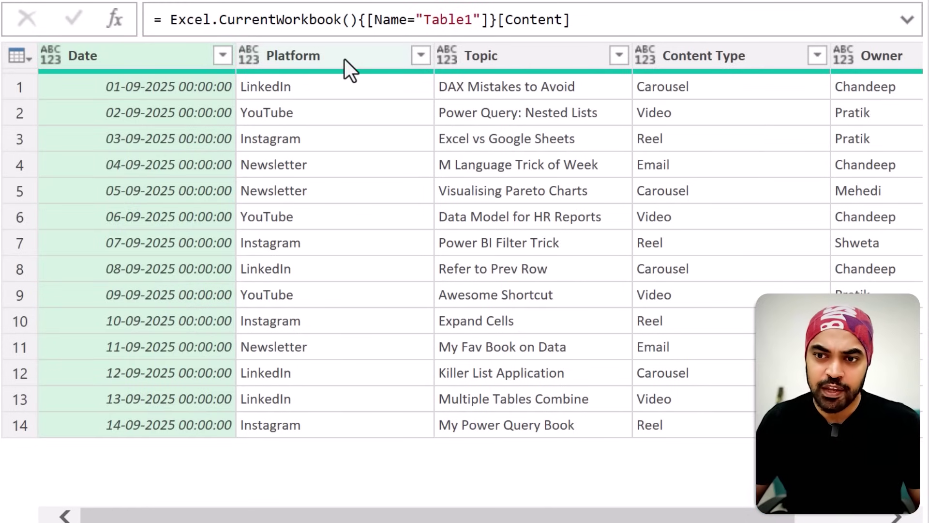
Step: Examine the Platform column and the record in row 2 of the source table, shrinking the preview area
left_click(344, 58)
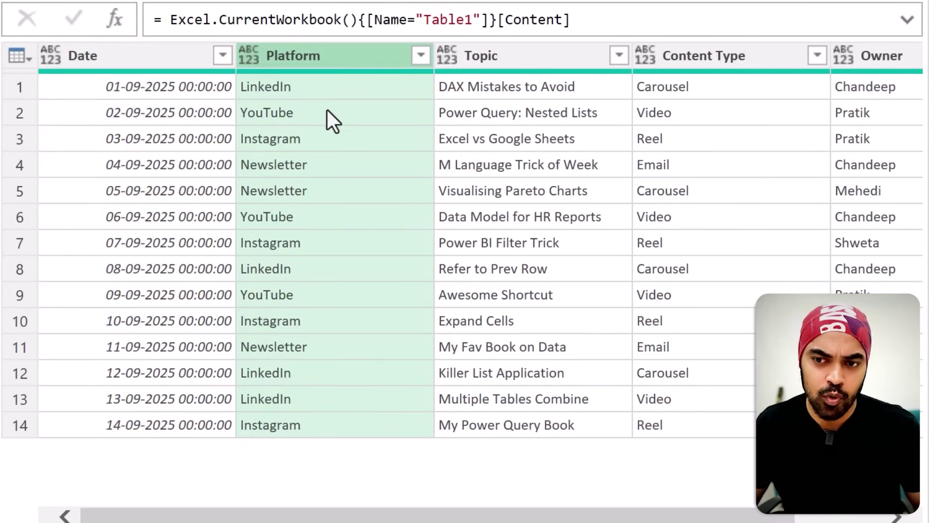
left_click(10, 118)
left_click_drag(257, 272, 257, 457)
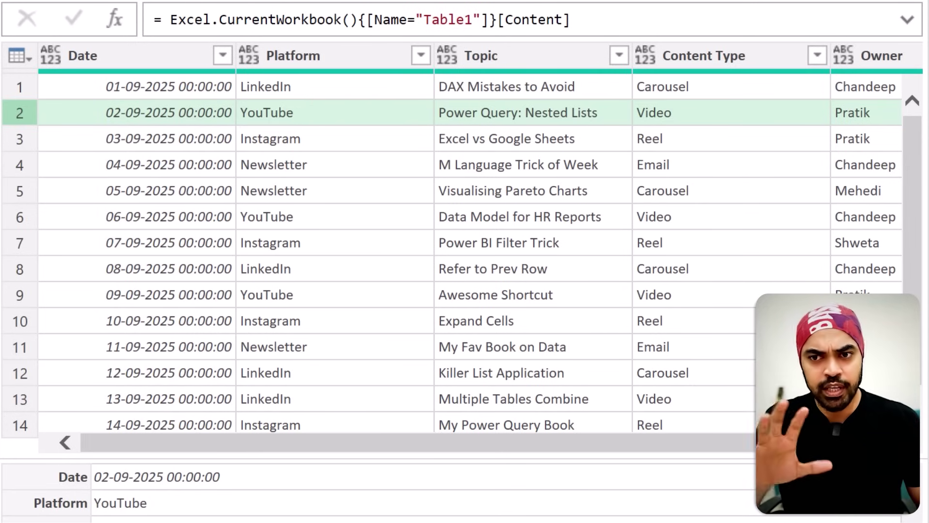
Step: Drill down into the Platform column of the source table to extract it as a list
left_click(339, 48)
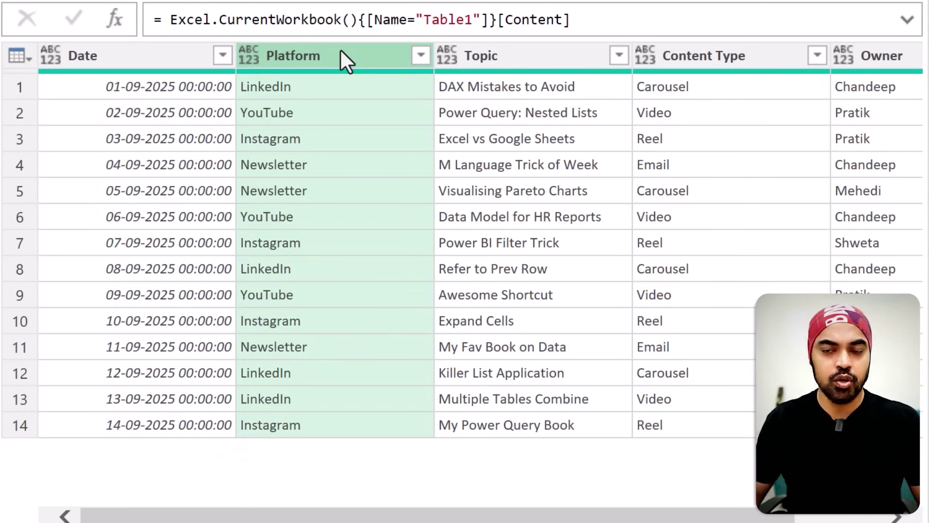
left_click_drag(340, 48, 340, 50)
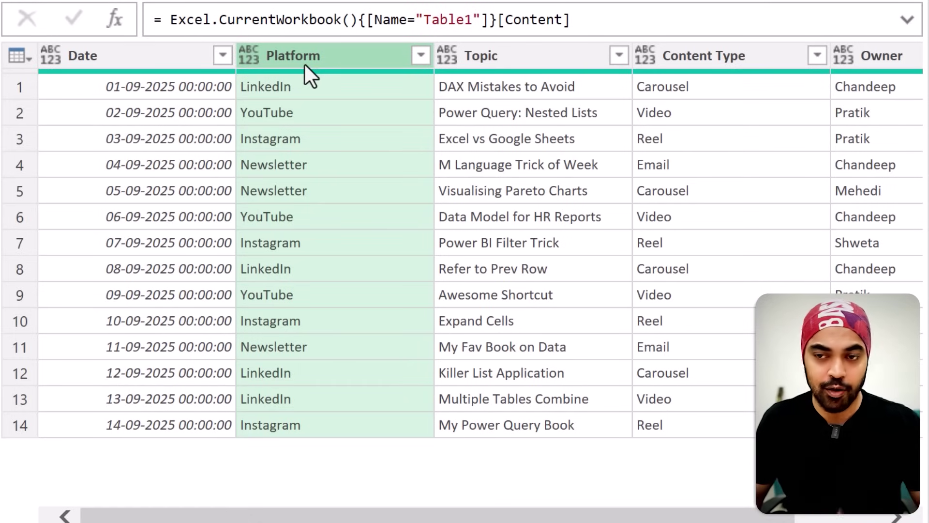
right_click(286, 53)
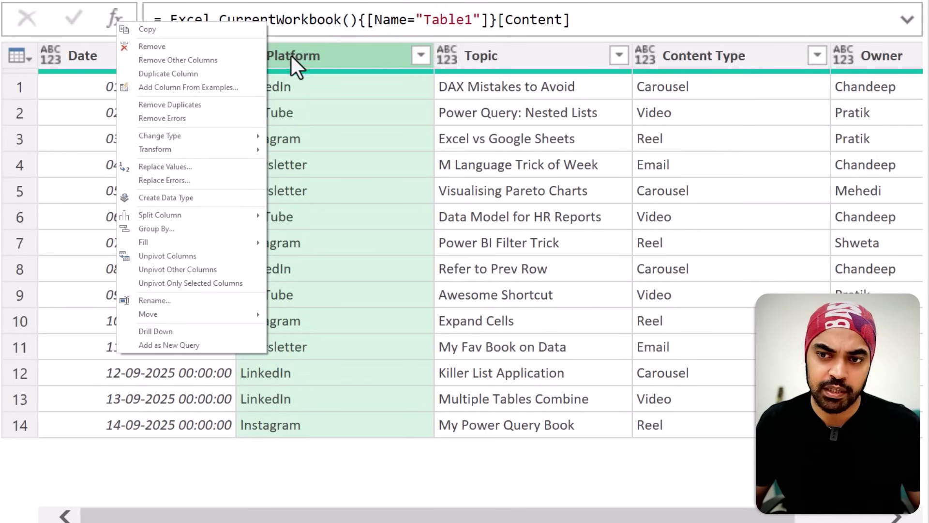
left_click(155, 330)
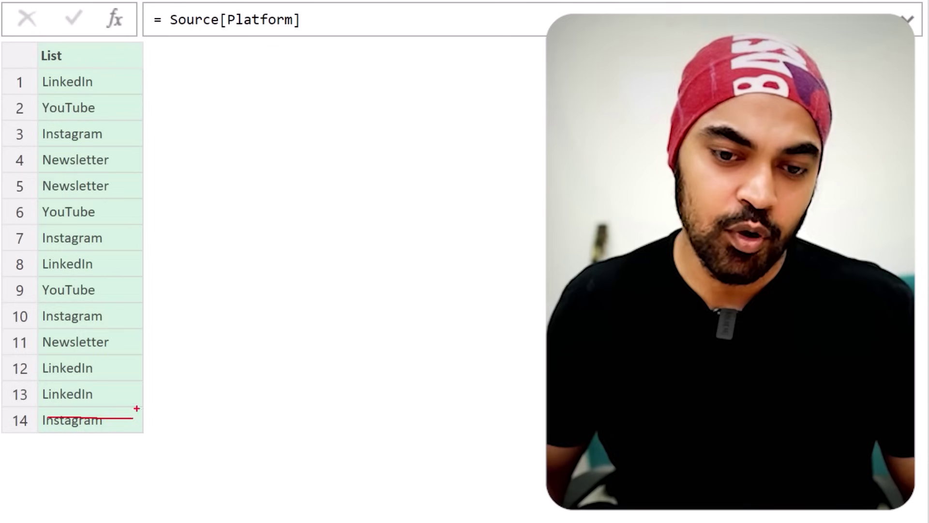
Step: Remove the last item from the Platform list with the formula List.RemoveLastN(Source[Platform], 1)
type("List.Remov")
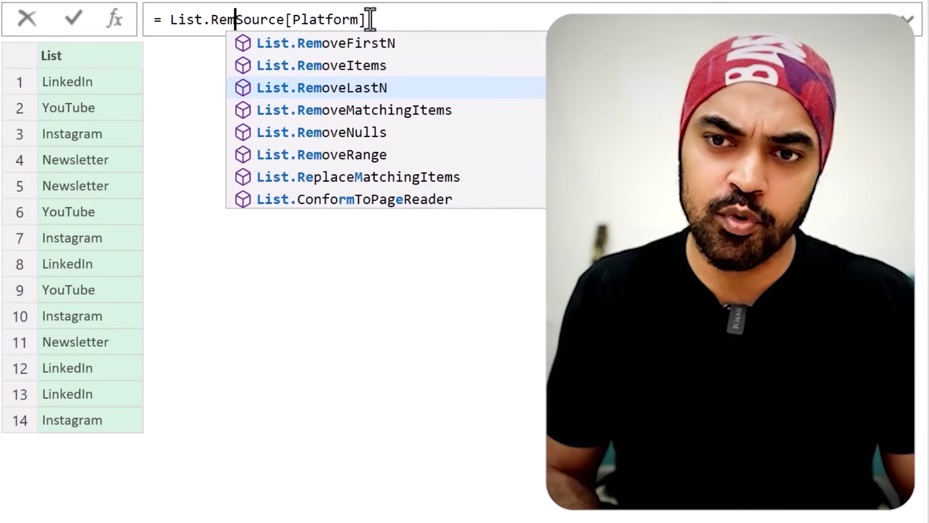
key("Tab")
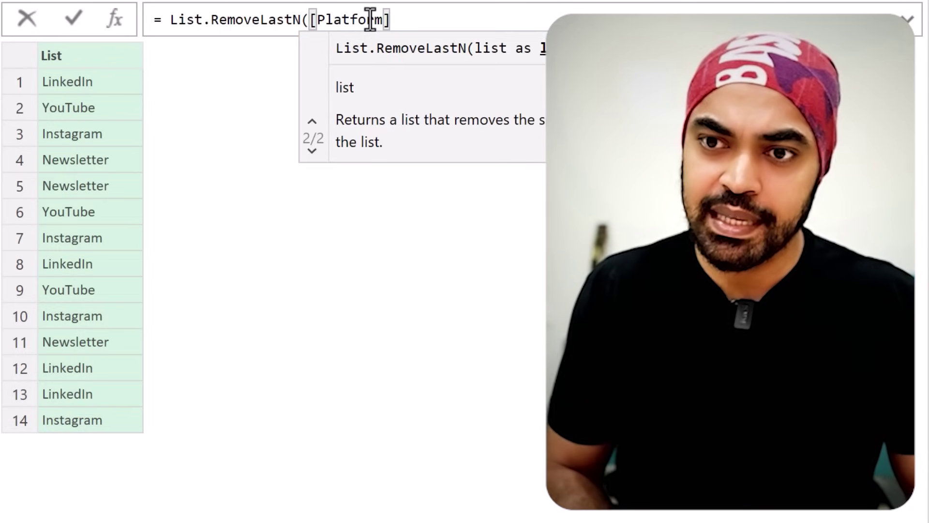
type("Source")
key("Right")
key("Right")
key("Right")
key("Right")
key("Right")
key("Right")
key("Right")
key("Right")
key("Right")
key("Right")
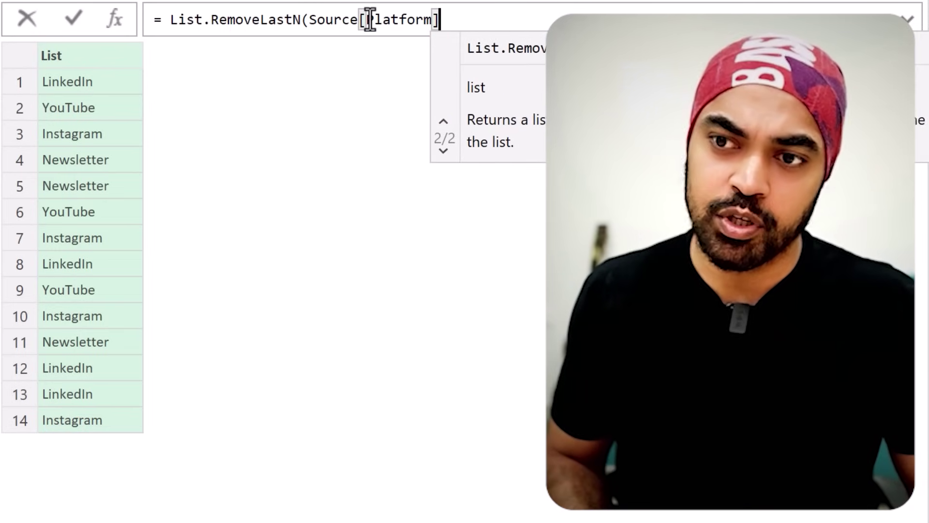
type(", 1")
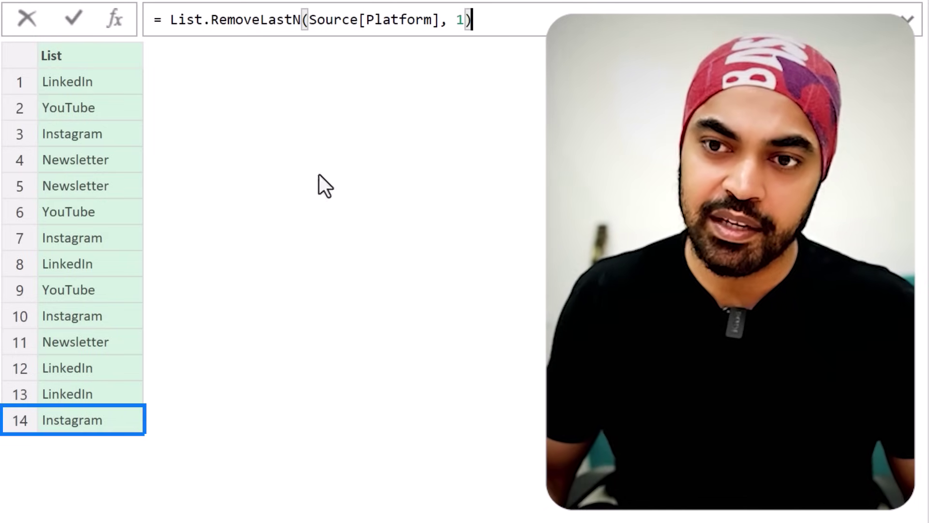
key("Return")
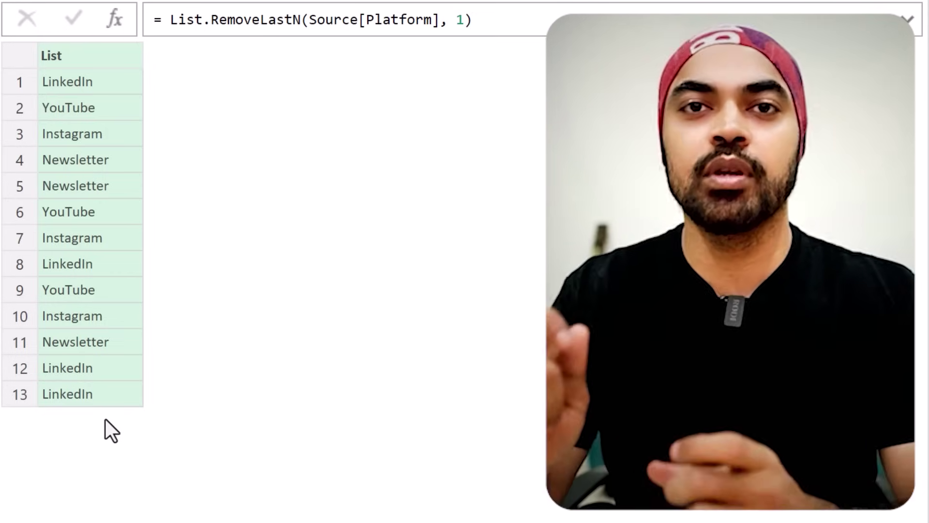
Step: Prepend a null item to the shortened Platform list by adding {null} & before List.RemoveLastN
type("{")
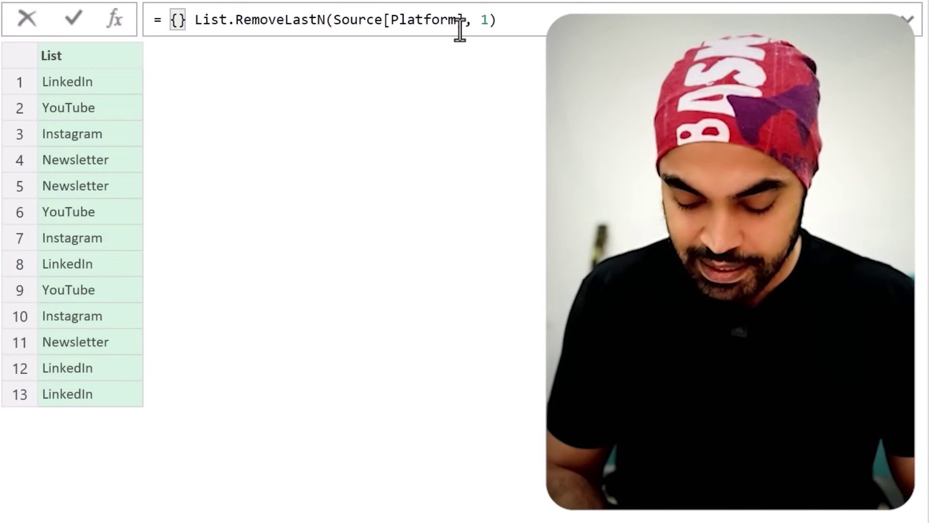
type("null} ")
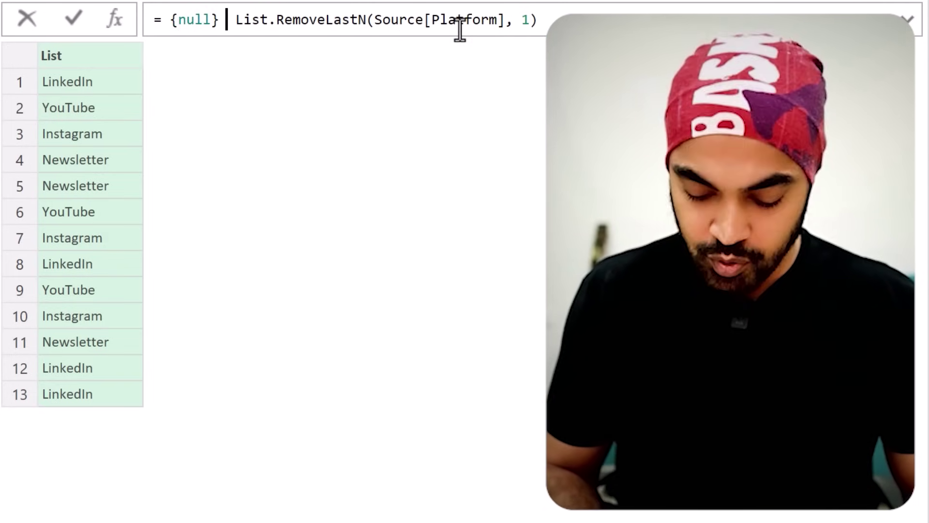
type("&")
key("Return")
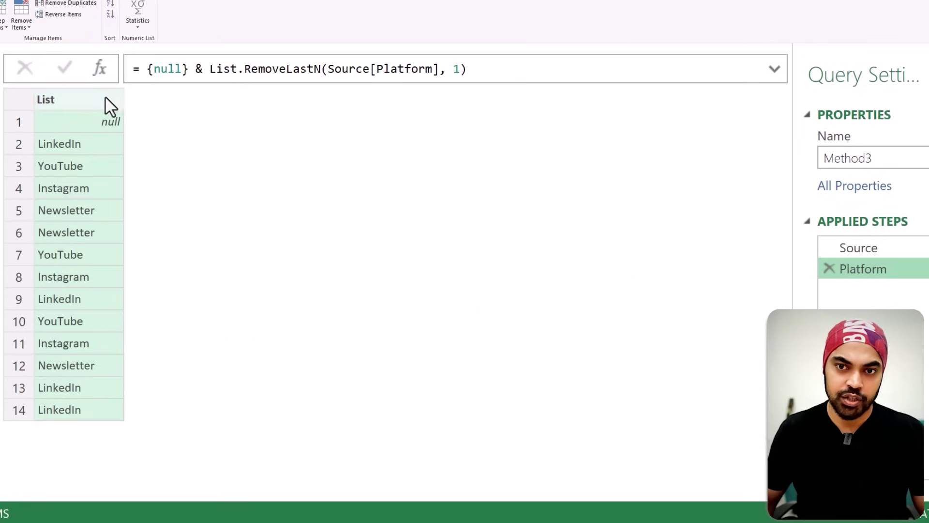
Step: Add a custom step after Platform and make its formula refer to the Source step
left_click(101, 68)
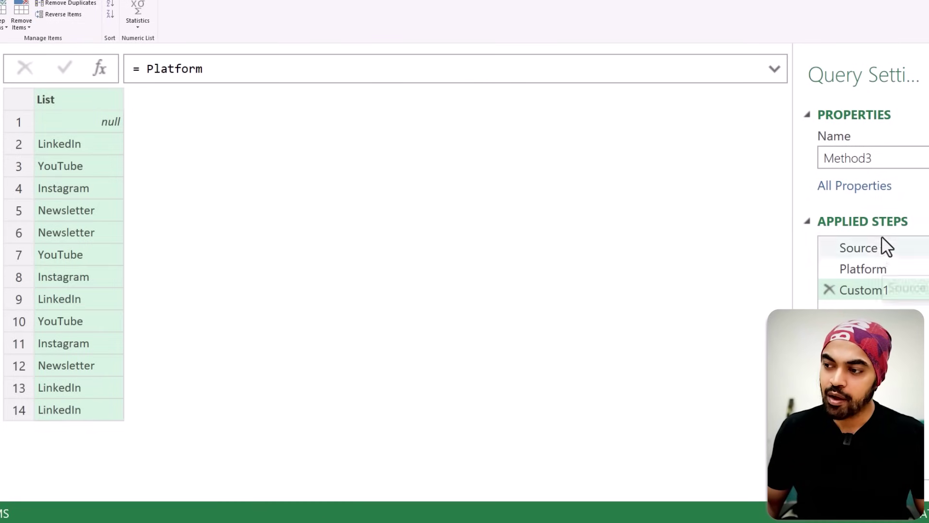
left_click(876, 247)
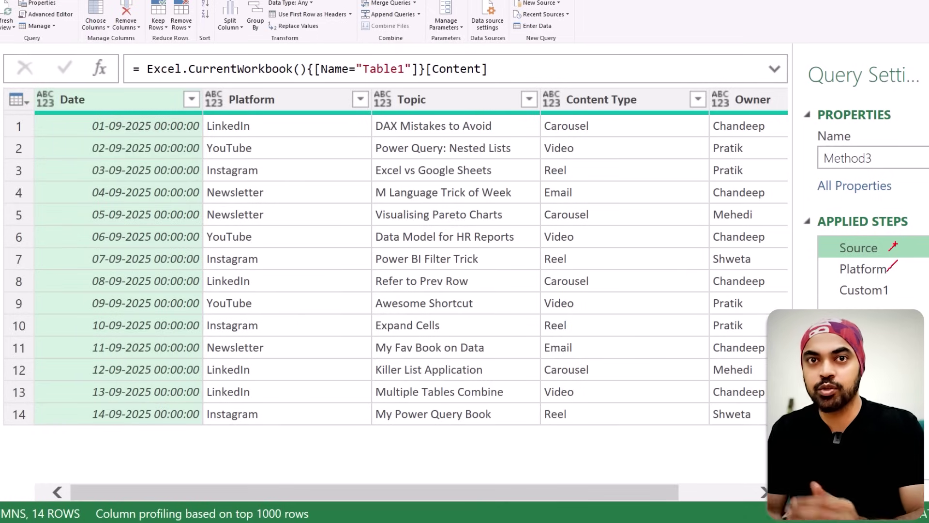
left_click(879, 289)
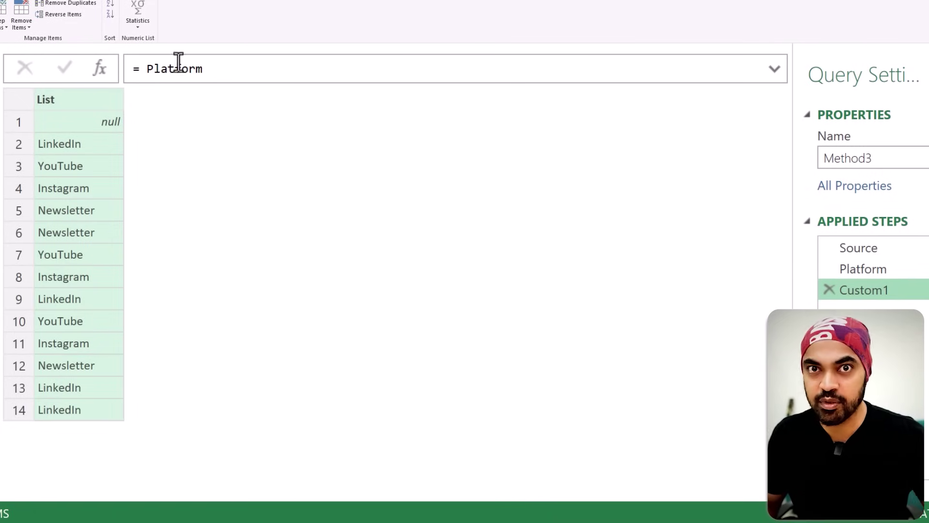
left_click_drag(146, 70, 263, 71)
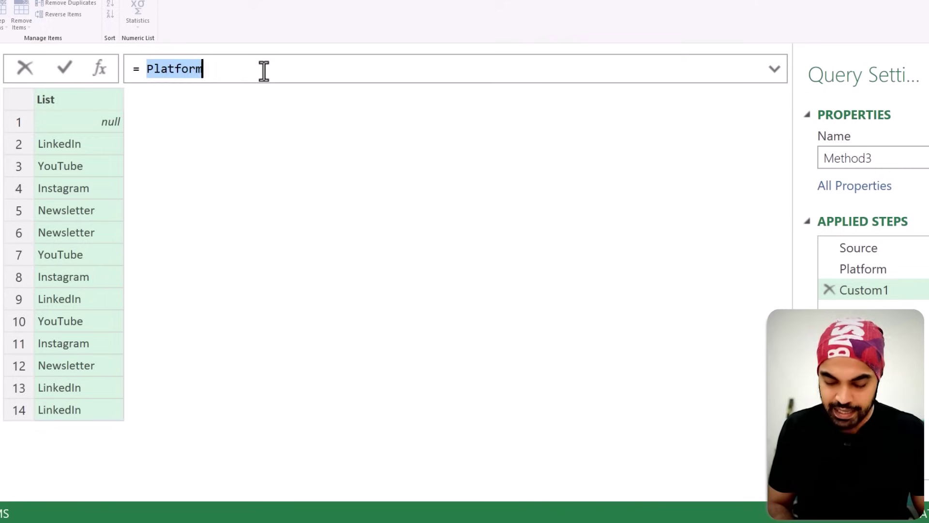
type("Tab")
key("BackSpace")
key("BackSpace")
key("BackSpace")
type("Source")
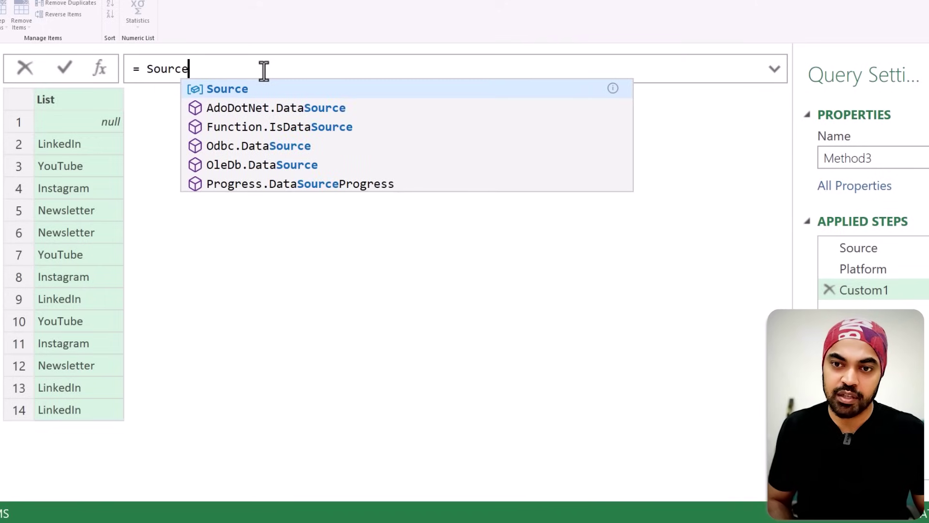
key("Return")
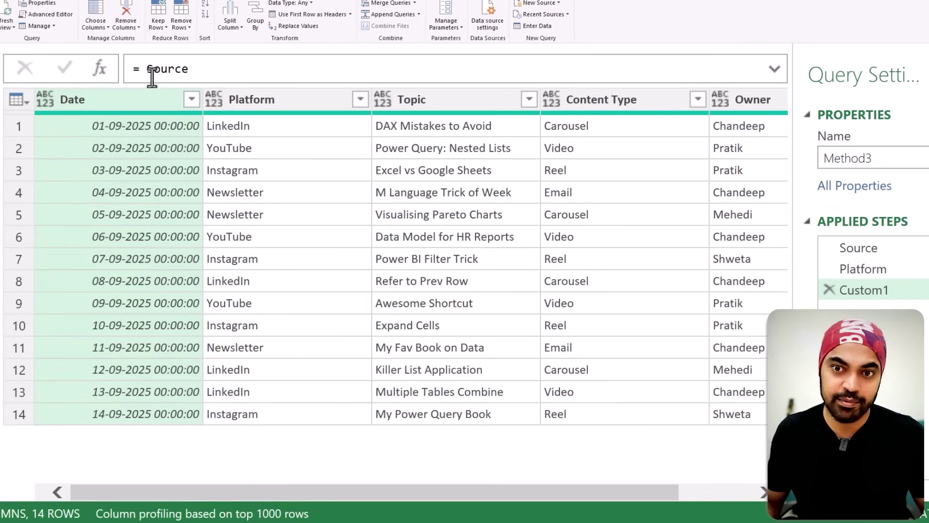
Step: Convert the source table into a list of column lists with the formula Table.ToColumns(Source)
left_click(289, 101)
left_click(476, 98)
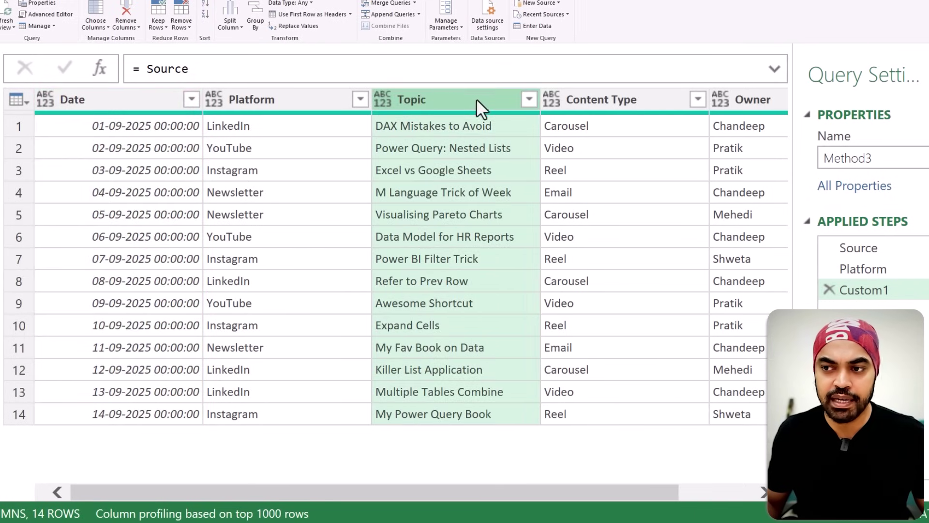
left_click(600, 98)
double_click(203, 73)
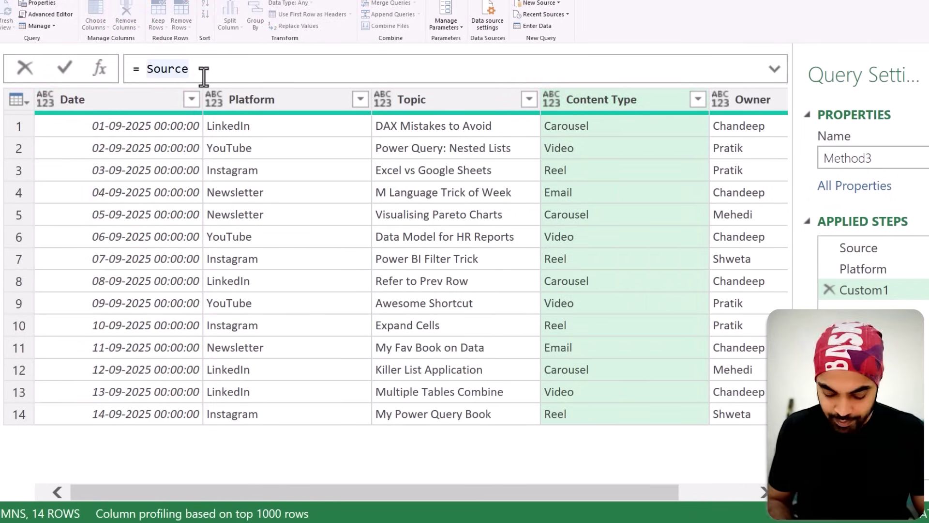
type("Table.RoC")
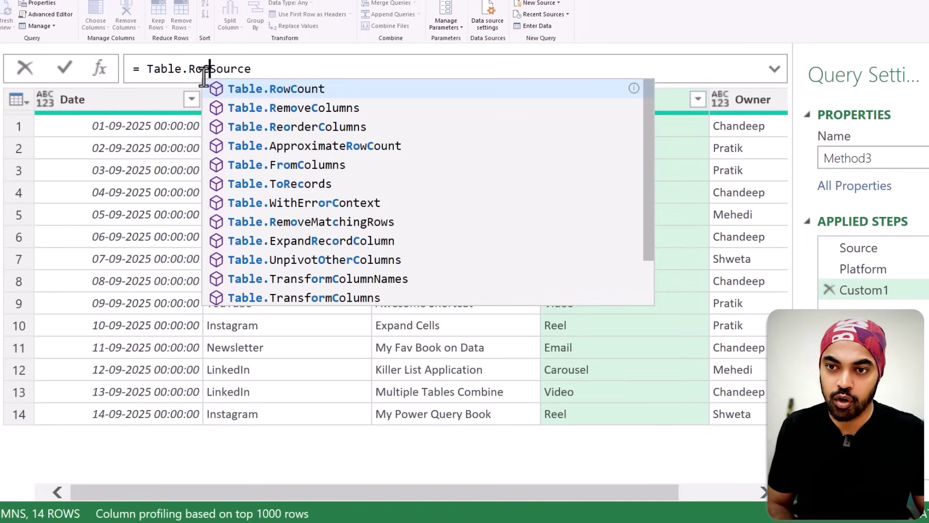
key("BackSpace")
key("BackSpace")
type("ToColumns(")
key("End")
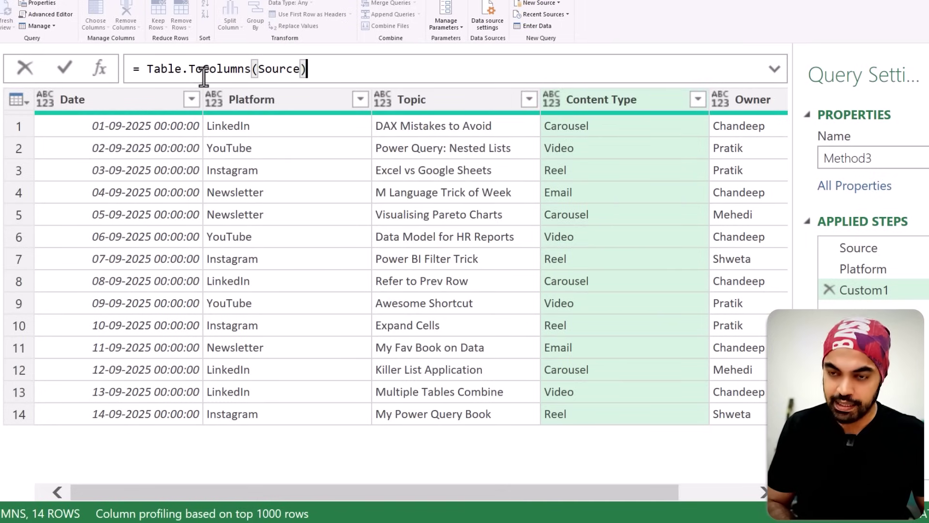
type(")")
key("Return")
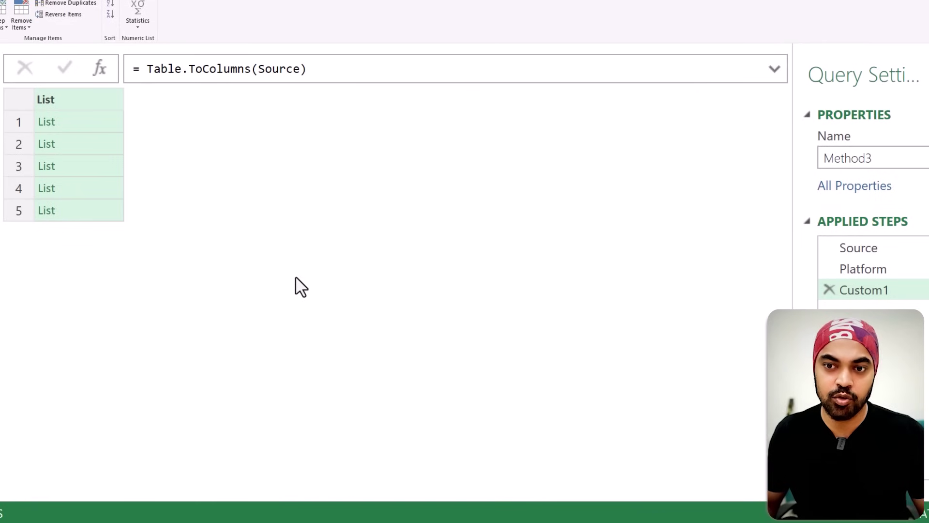
Step: Preview the nested lists in rows 1 to 4, enlarging the preview area
left_click(96, 118)
left_click_drag(114, 442, 116, 349)
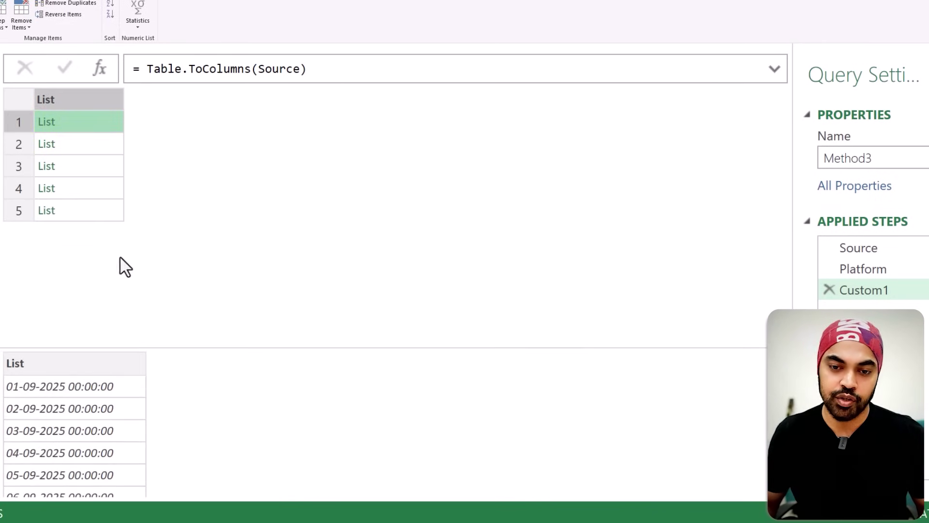
left_click(100, 140)
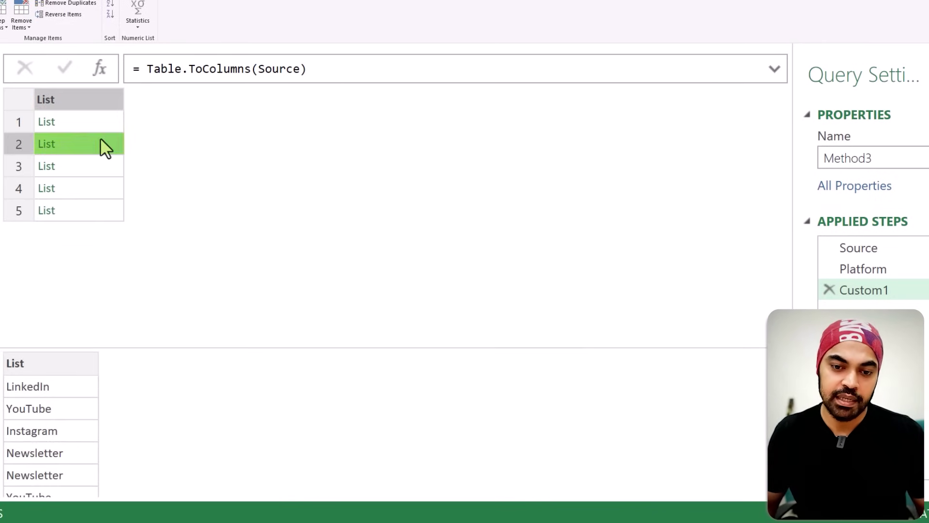
left_click(68, 167)
left_click(76, 189)
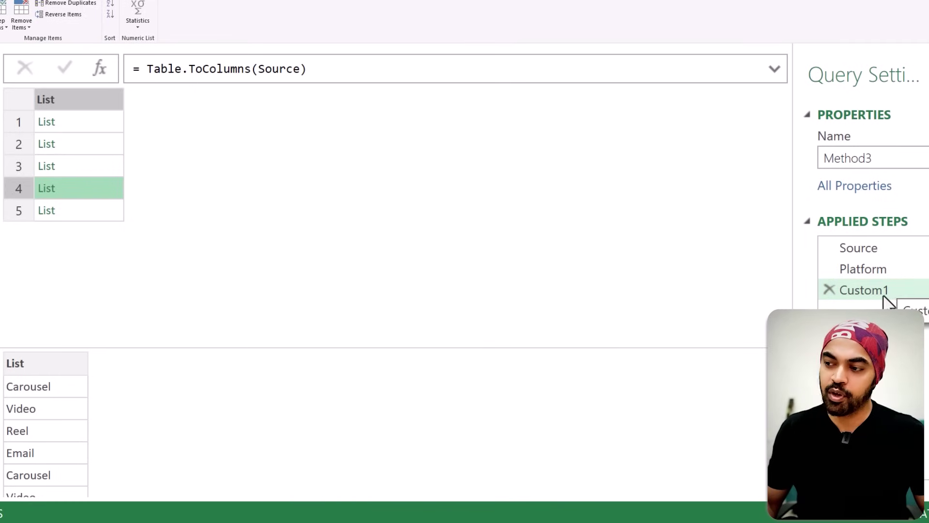
Step: Append the shifted Platform list as one nested list, making the formula Table.ToColumns(Source) & {Platform}
left_click(377, 69)
left_click(377, 68)
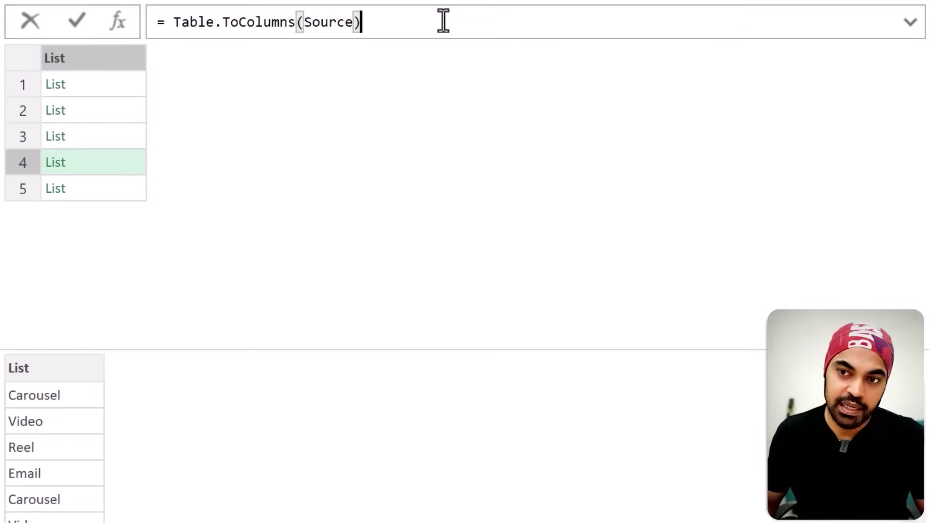
type("& ")
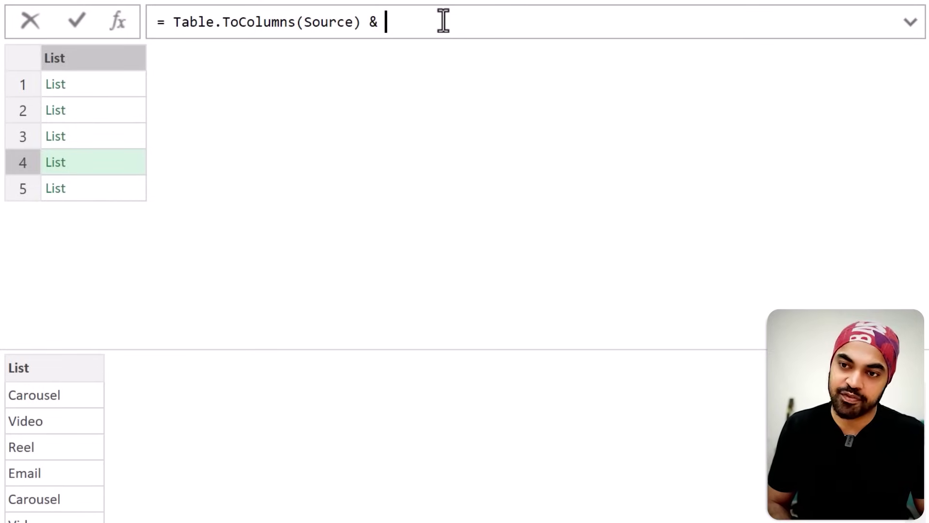
type("Platform")
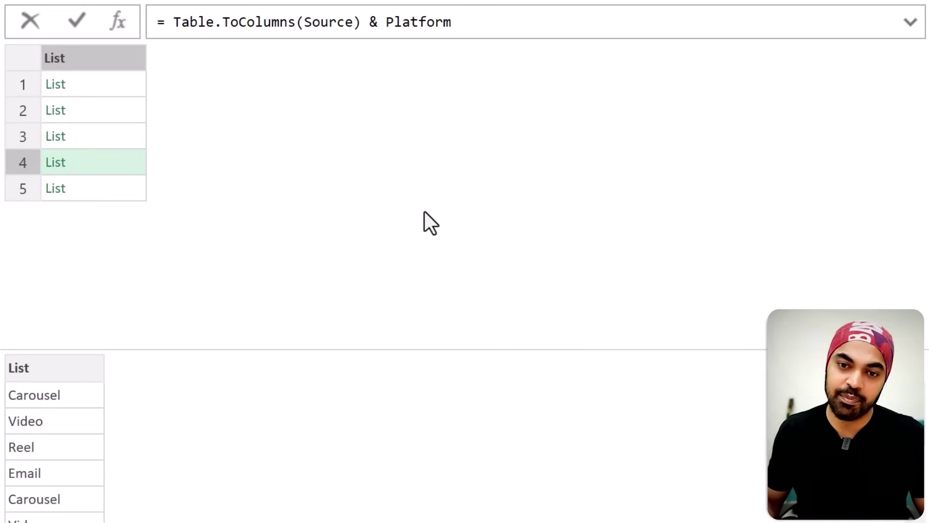
key("Return")
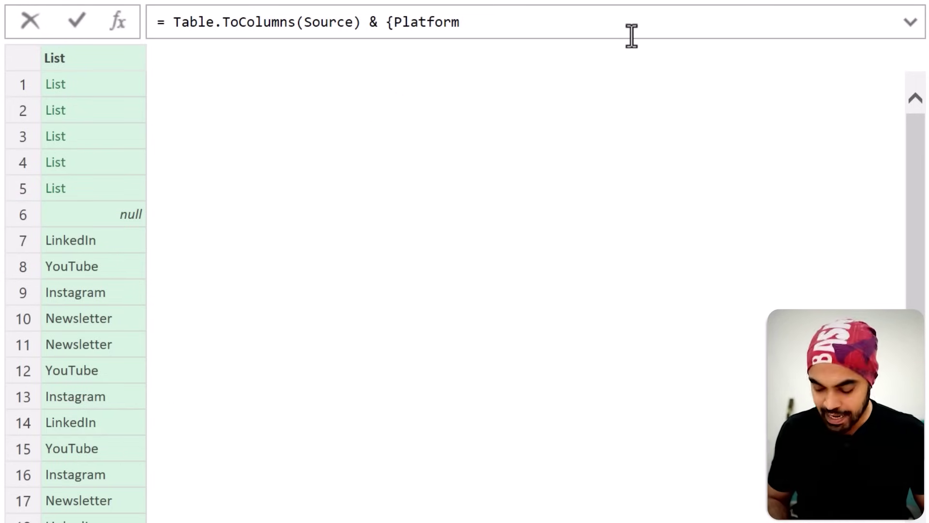
key("Return")
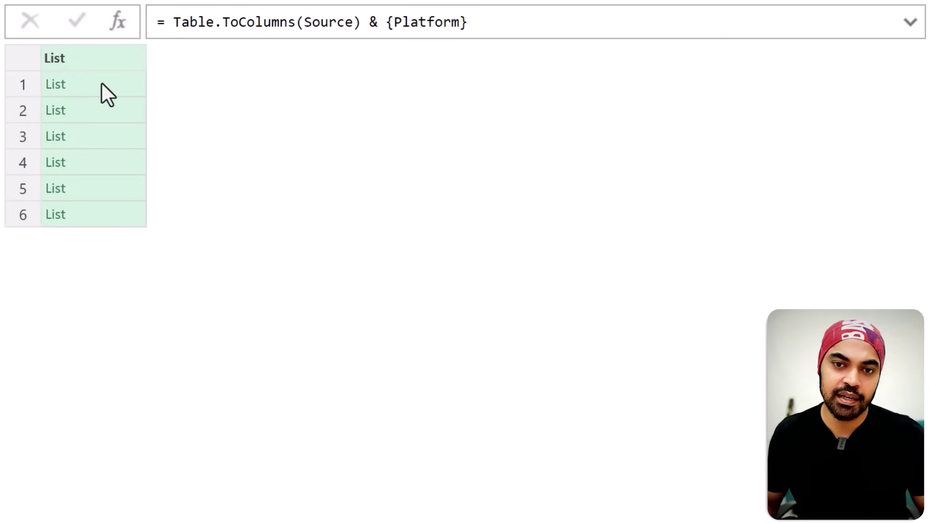
Step: Preview the nested lists in rows 2 and 6 to compare the original and shifted Platform values, enlarging the preview area
left_click(95, 105)
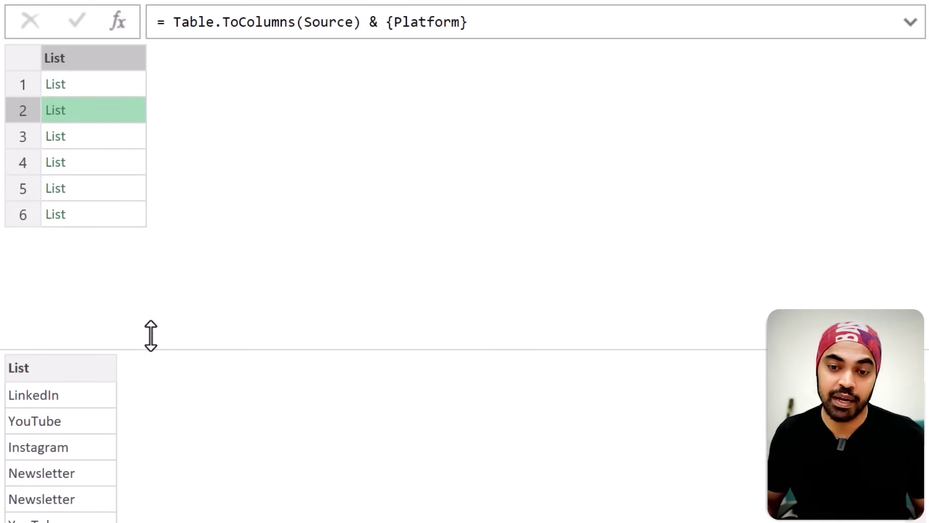
left_click_drag(150, 336, 101, 216)
left_click(99, 215)
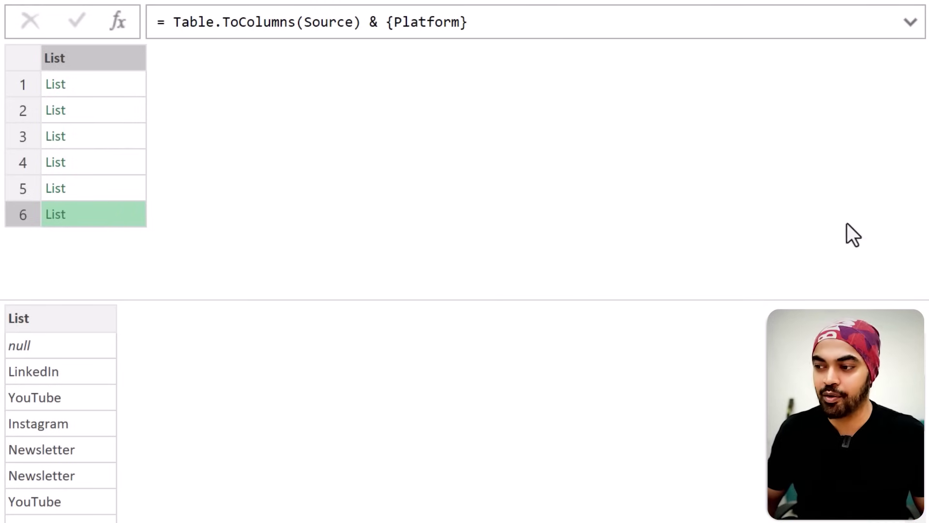
Step: Rebuild the combined lists into a table by wrapping the formula as Table.FromColumns(Table.ToColumns(Source) & {Platform})
left_click(175, 23)
mouse_move(276, 22)
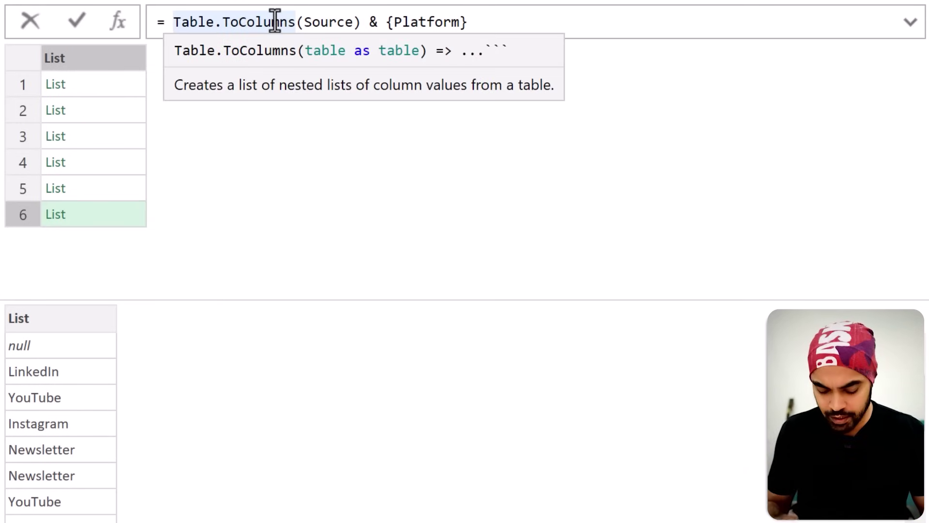
type("Table.FromCo")
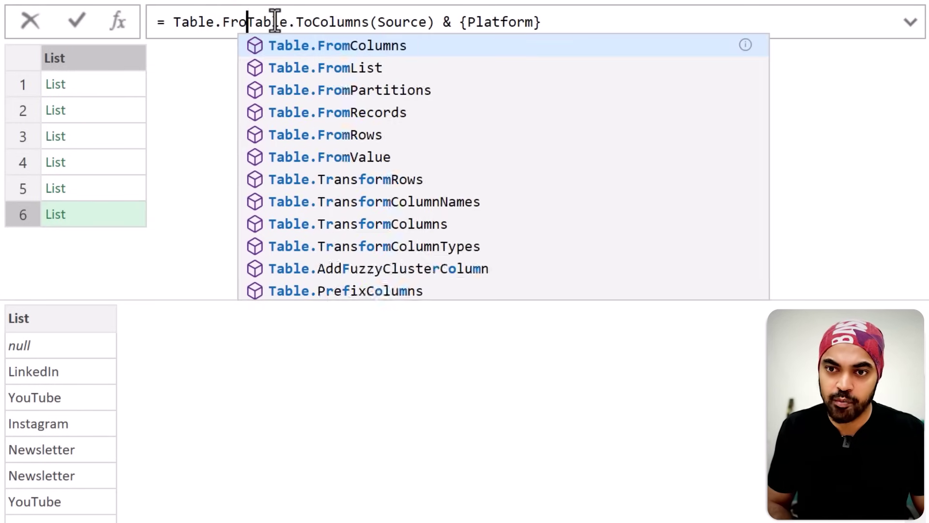
type("lumns(")
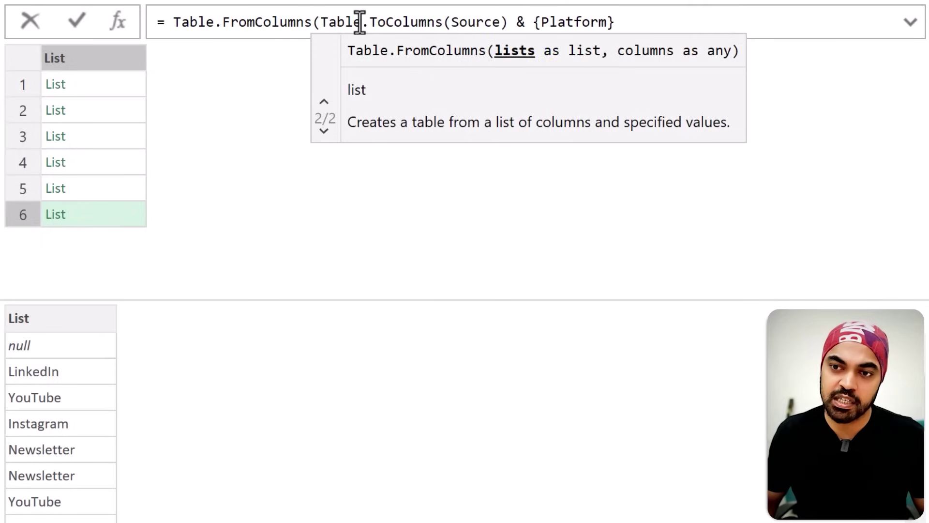
left_click(646, 13, "shift")
left_click(646, 22)
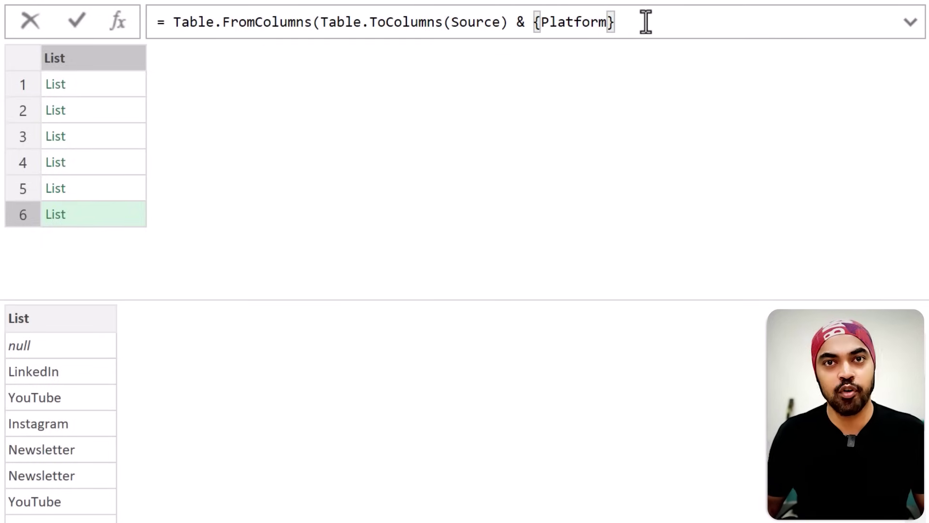
key("Return")
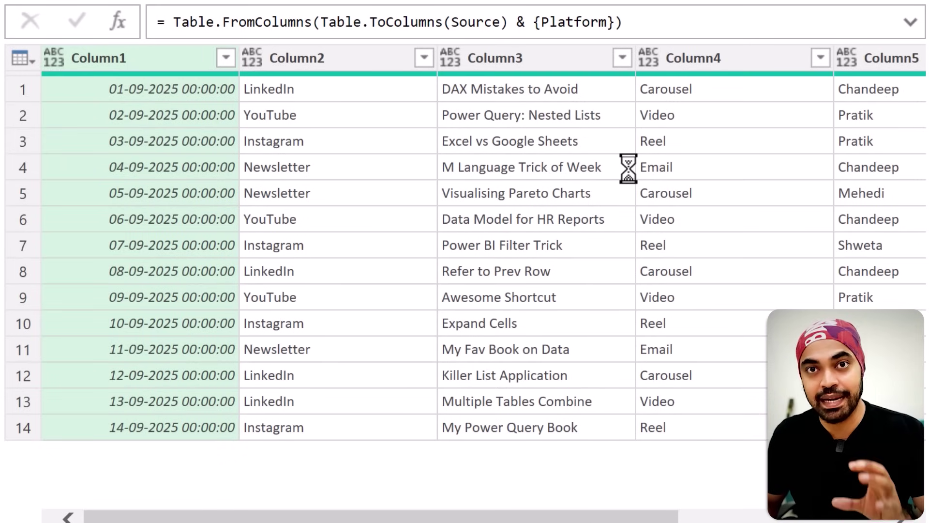
Step: Compare Column2 with the shifted Column6 in the rebuilt table, previewing Column6's row 2 value
left_click(319, 60)
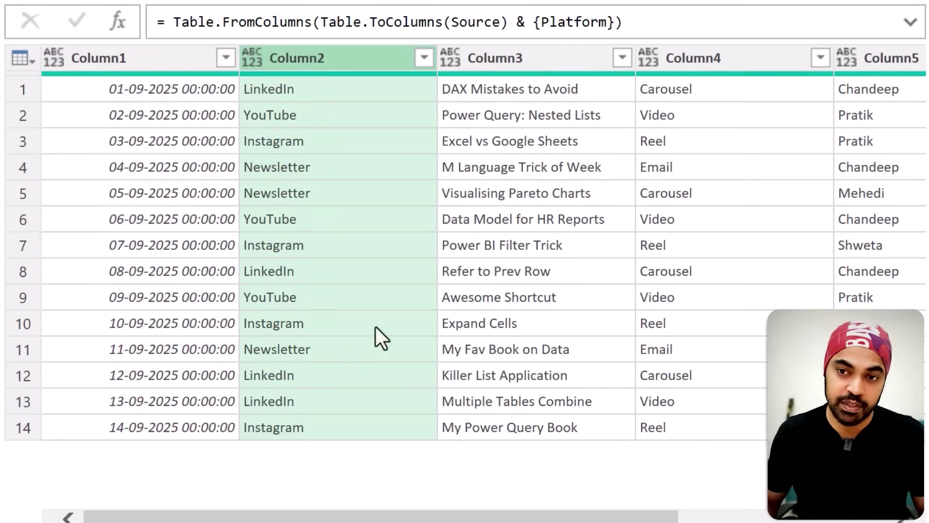
left_click_drag(392, 518, 597, 519)
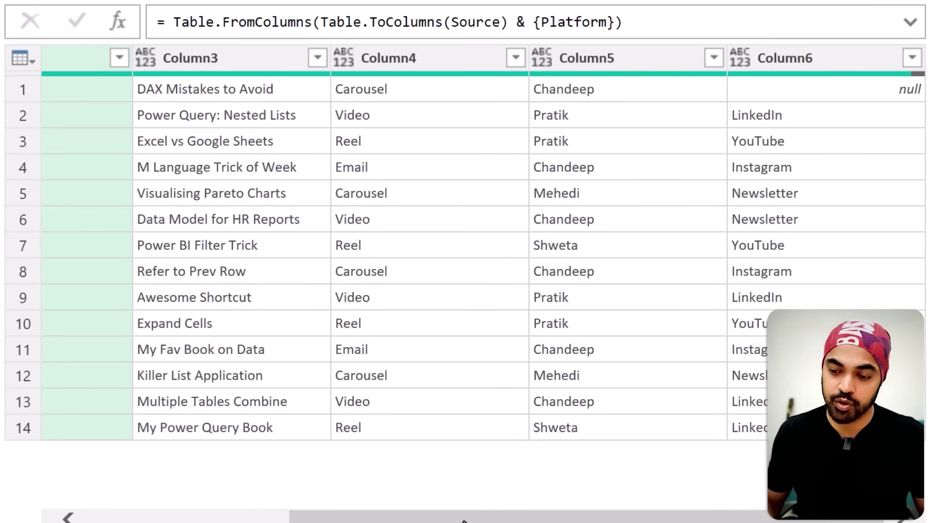
left_click_drag(463, 518, 346, 519)
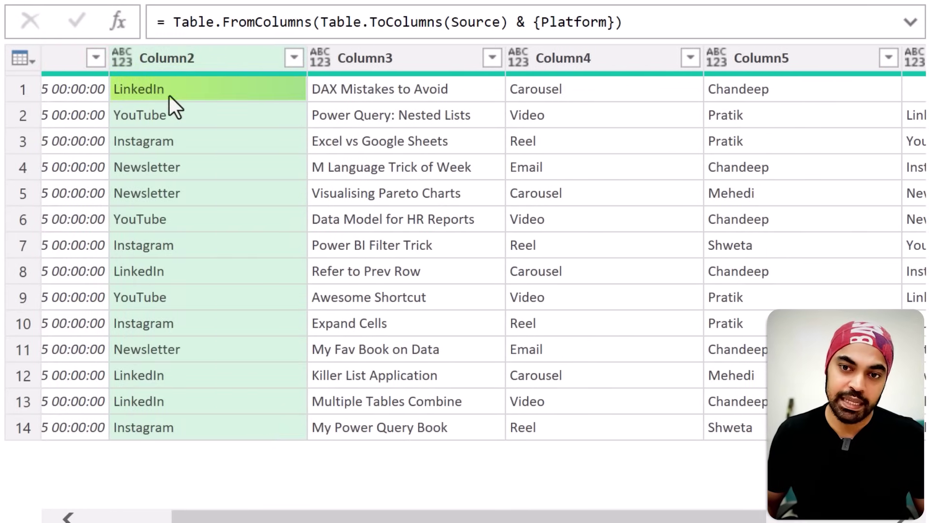
left_click(917, 119)
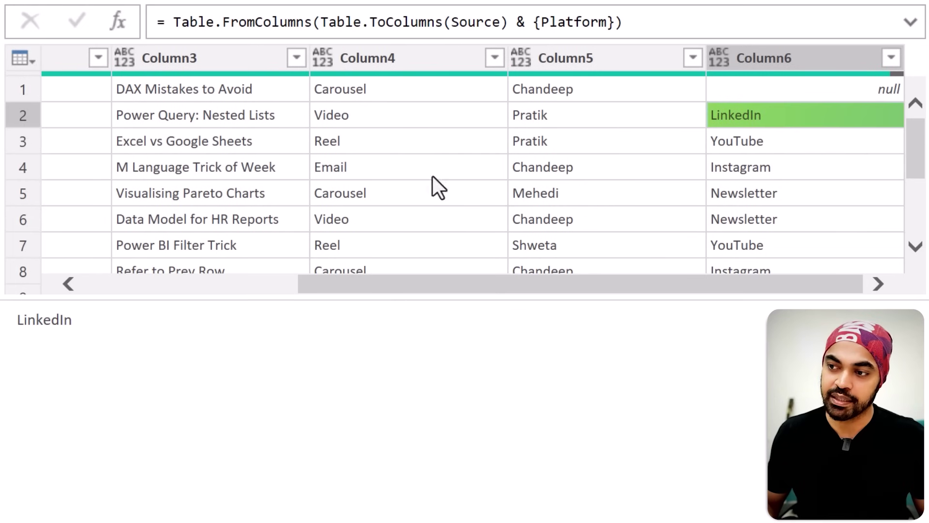
left_click_drag(382, 298, 227, 452)
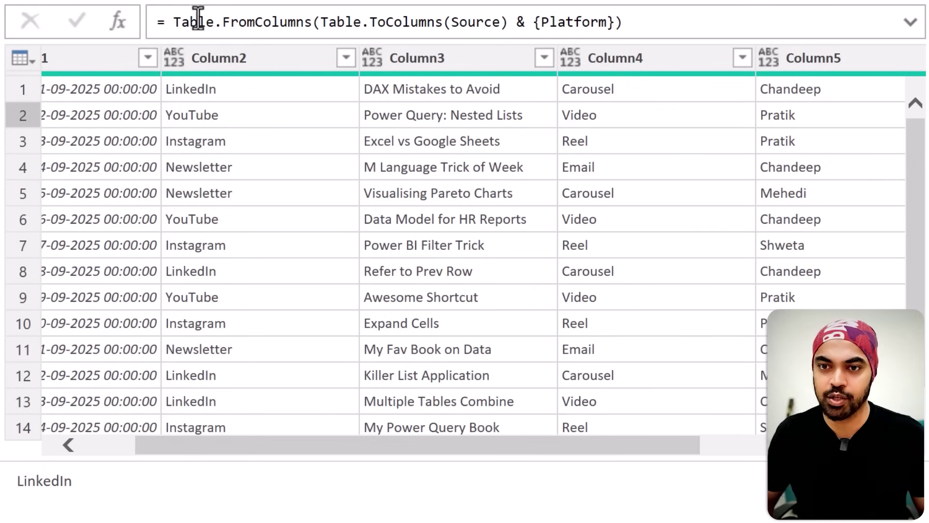
Step: Review the Table.FromColumns part of the formula, and inspect the Source and Platform applied steps
left_click_drag(174, 21, 314, 25)
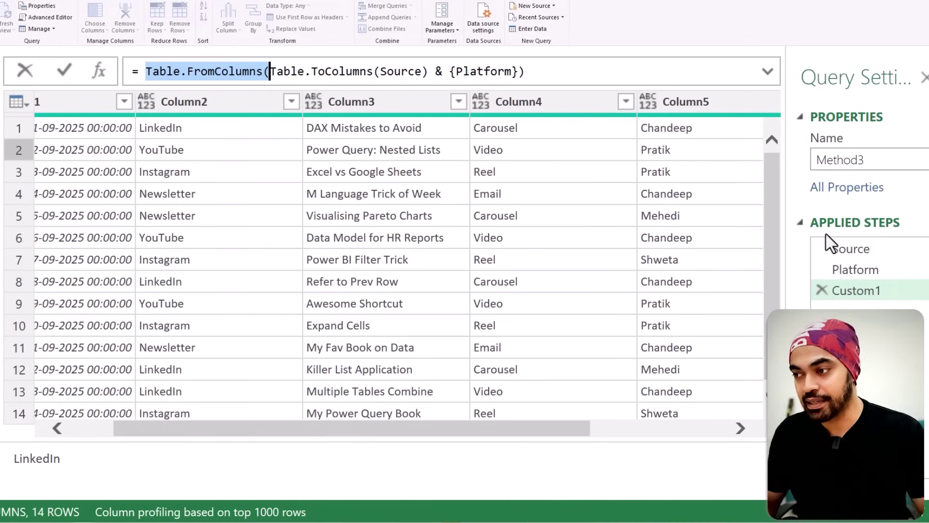
left_click(870, 248)
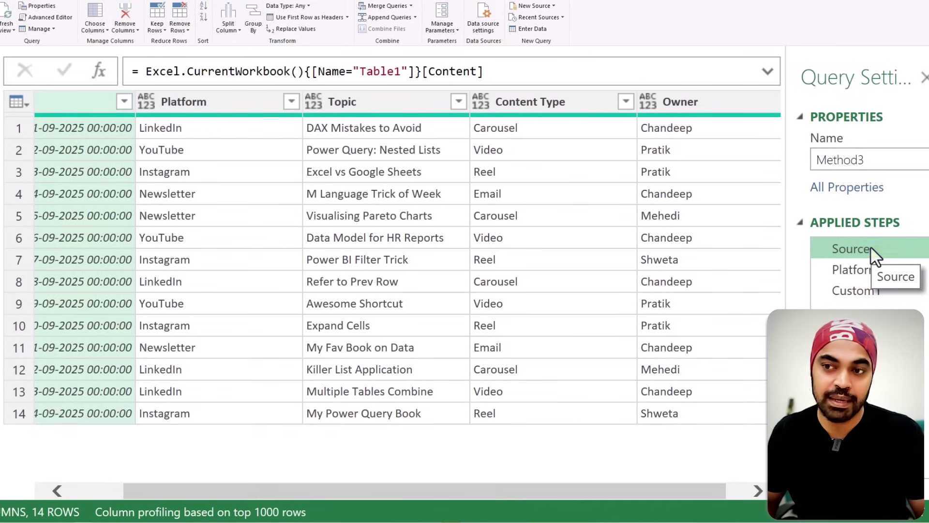
left_click(851, 270)
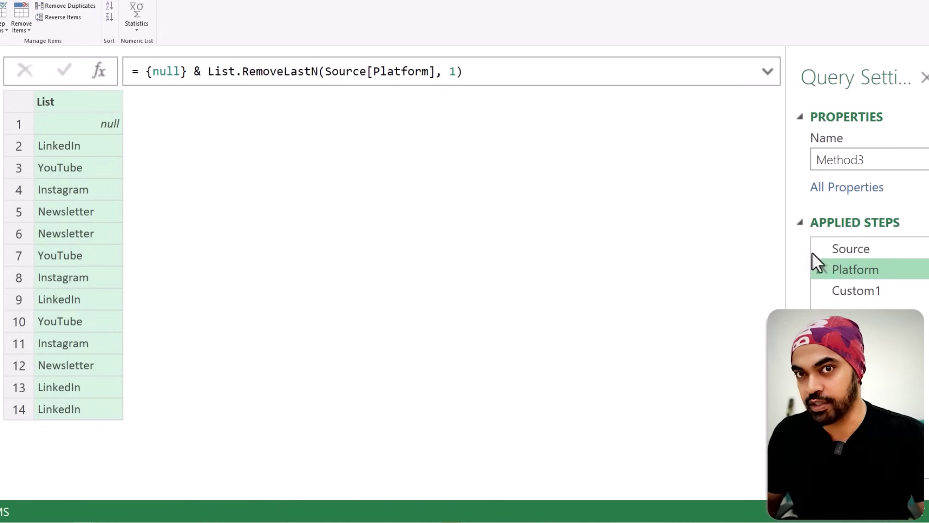
Step: In the Custom1 step, add Table.ColumnNames(Source) on its own line as the second argument of Table.FromColumns
left_click(848, 289)
left_click(574, 73)
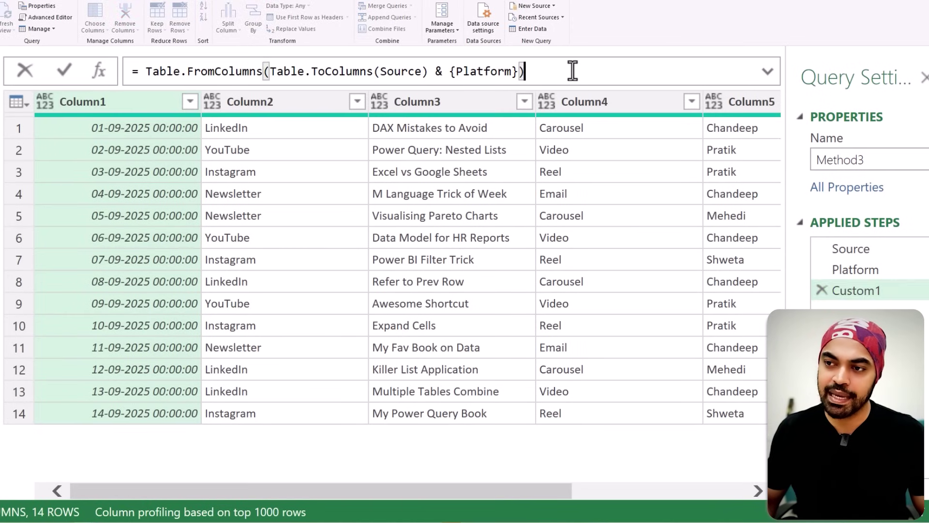
key("Left")
type(",")
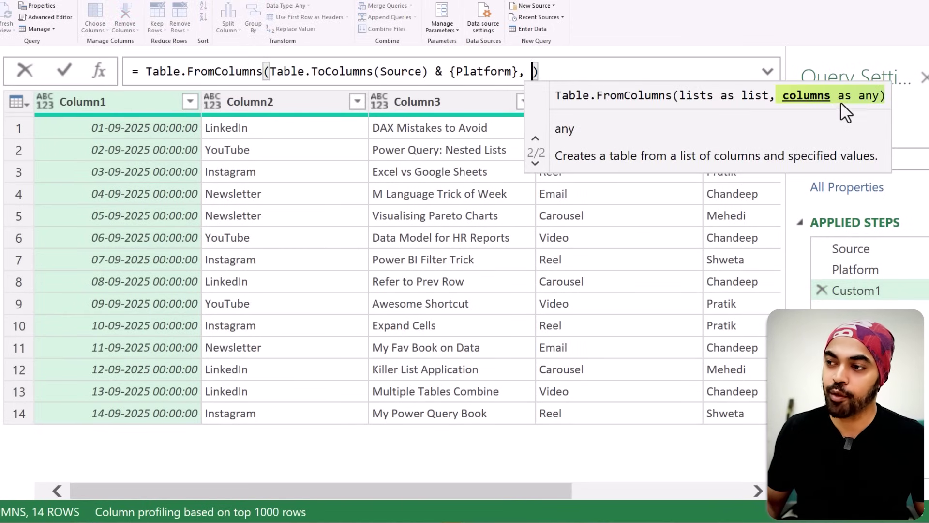
left_click(766, 73)
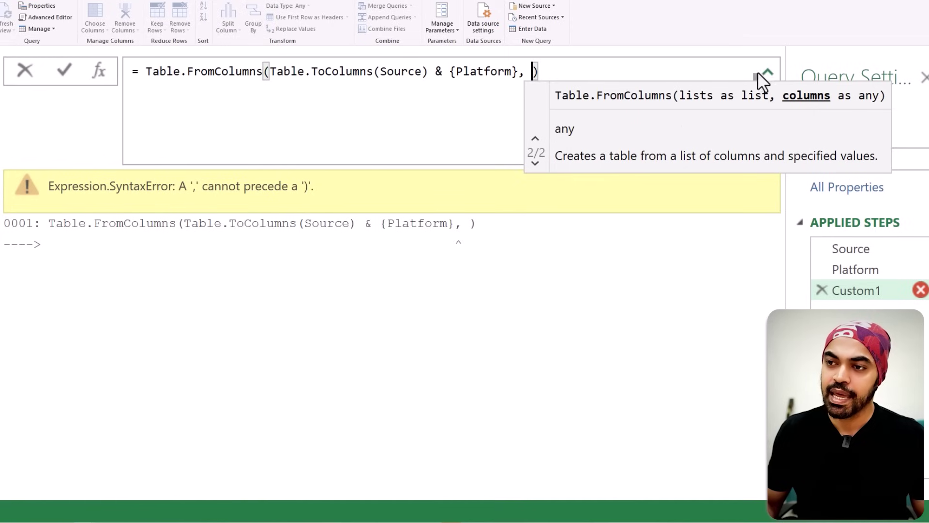
key("shift+Return")
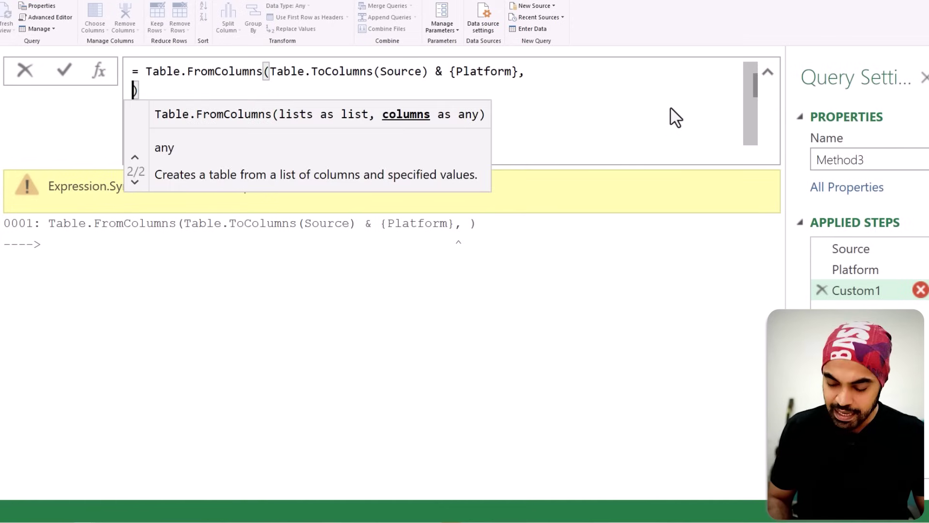
key("Left")
key("Return")
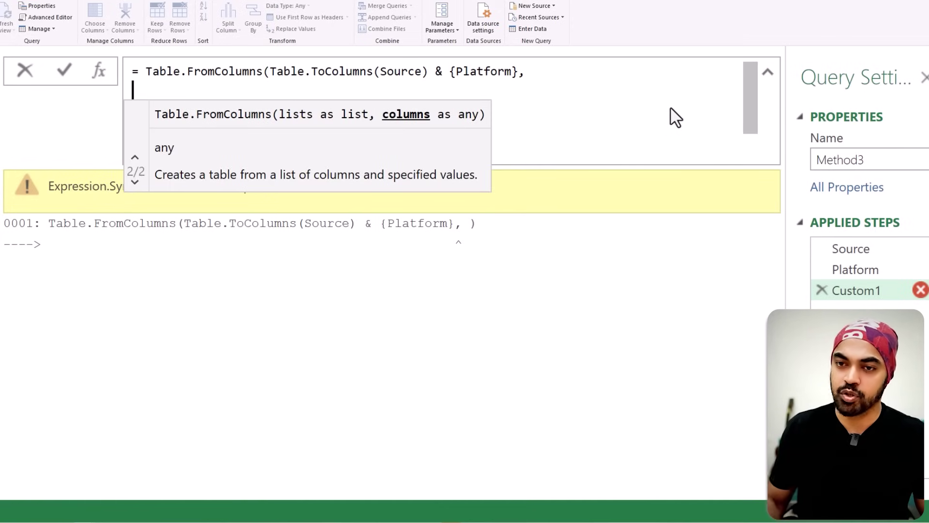
type("Table.ColumnNames(Sour")
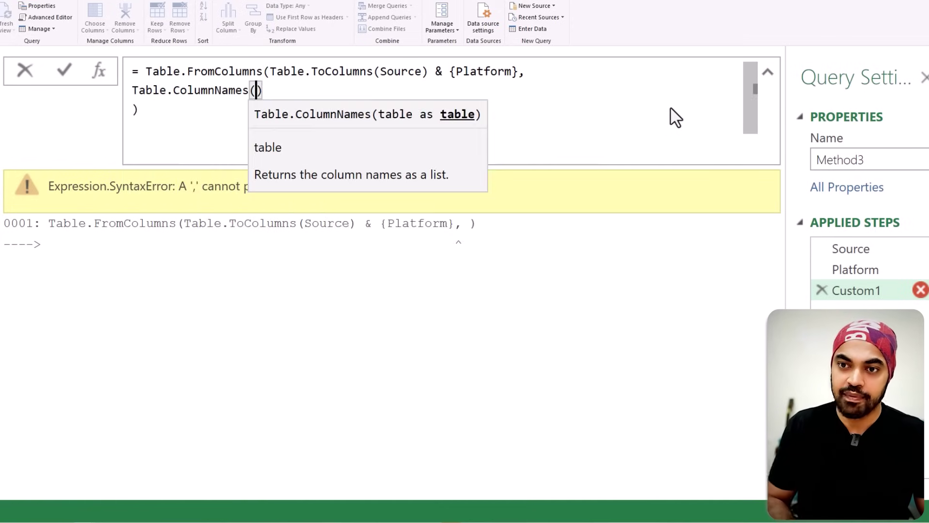
type("ce)")
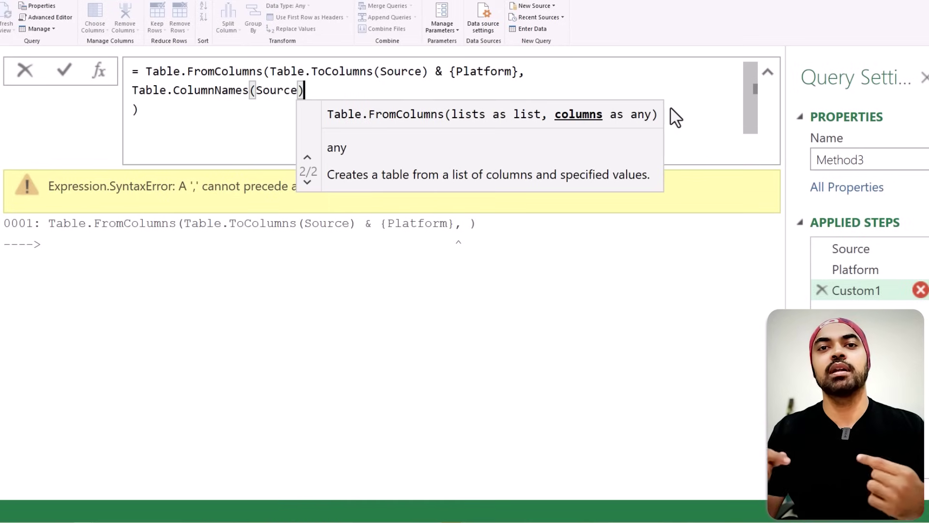
Step: Append {"PrevPlatform"} to the column names list, apply the formula, and select the PrevPlatform column
type(" & {")
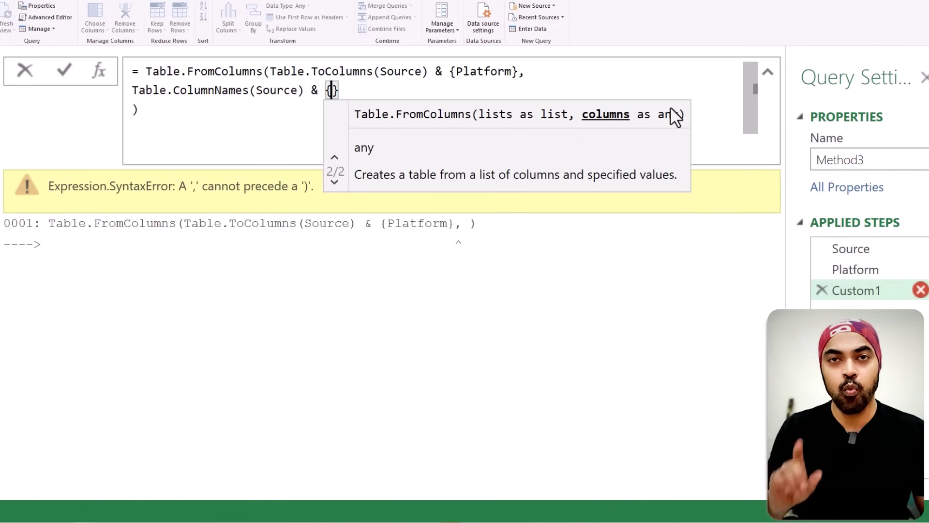
type("\"Pre")
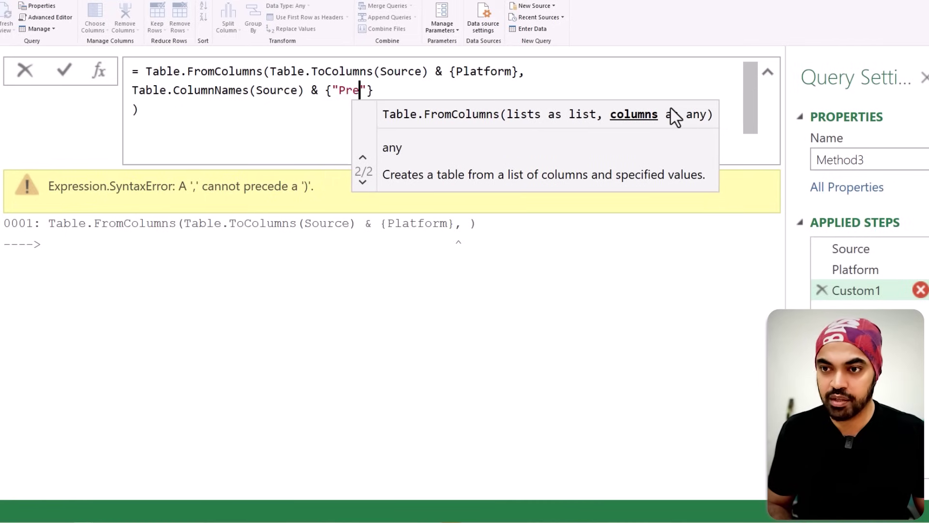
type("vPlatform")
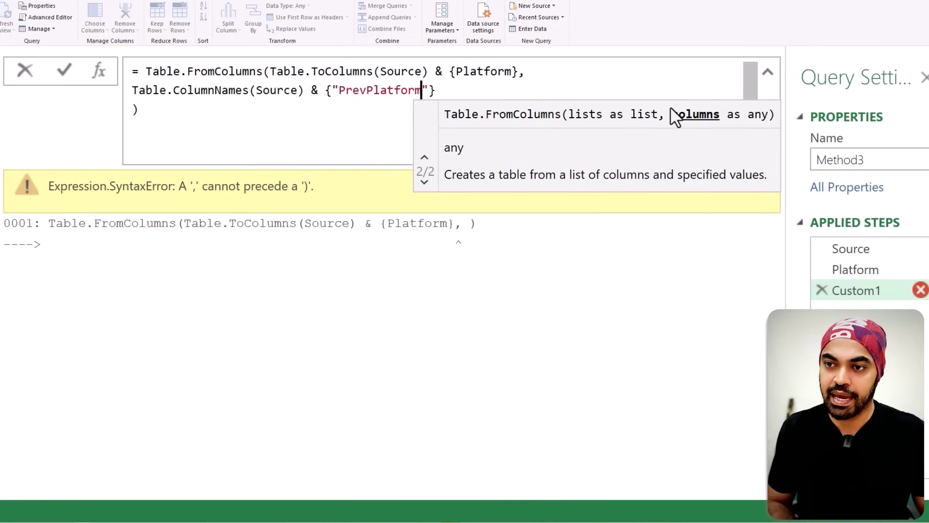
key("Return")
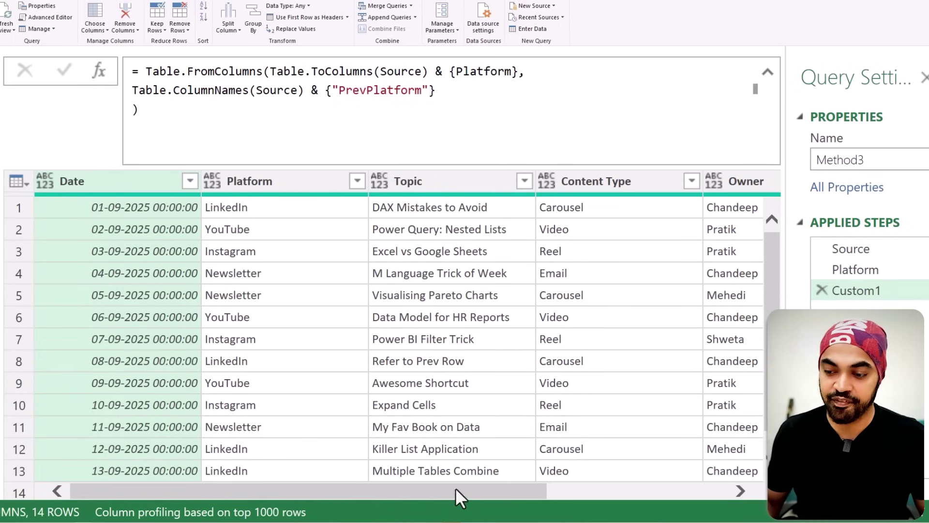
left_click_drag(457, 496, 638, 491)
left_click(687, 182)
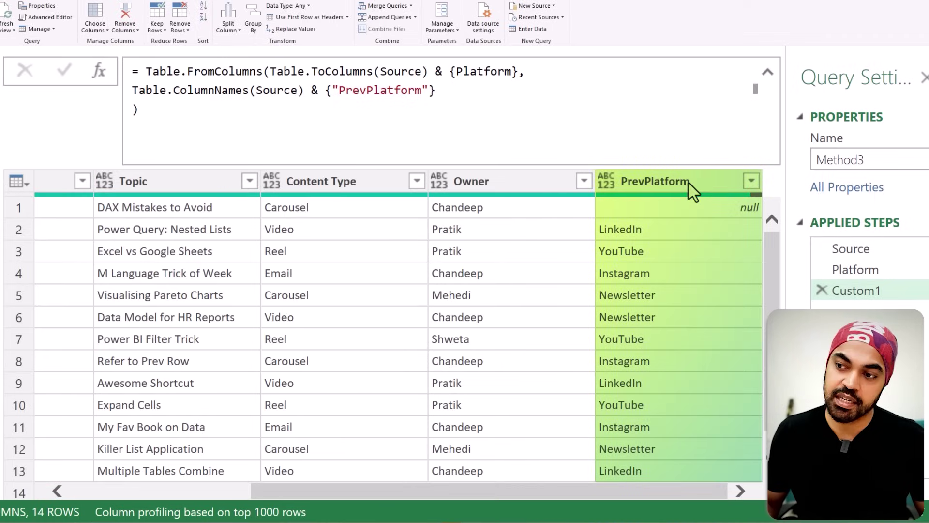
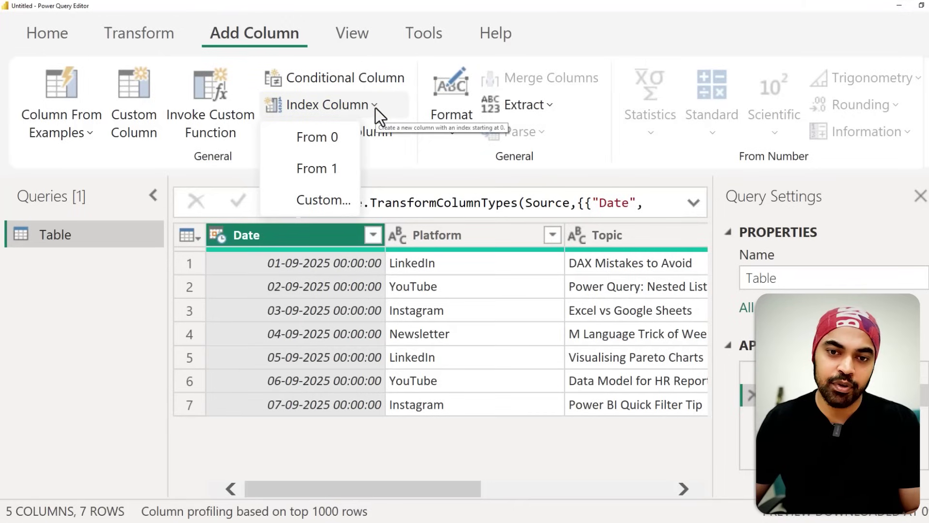
Step: In Power BI's Power Query Editor, add an index column starting from 0 to the Table query and duplicate that query
left_click(350, 135)
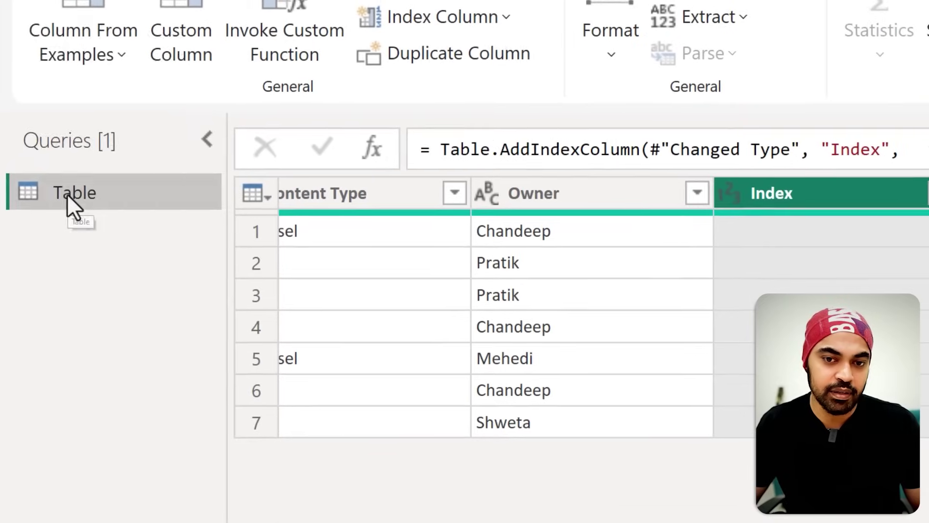
right_click(52, 235)
left_click(79, 133)
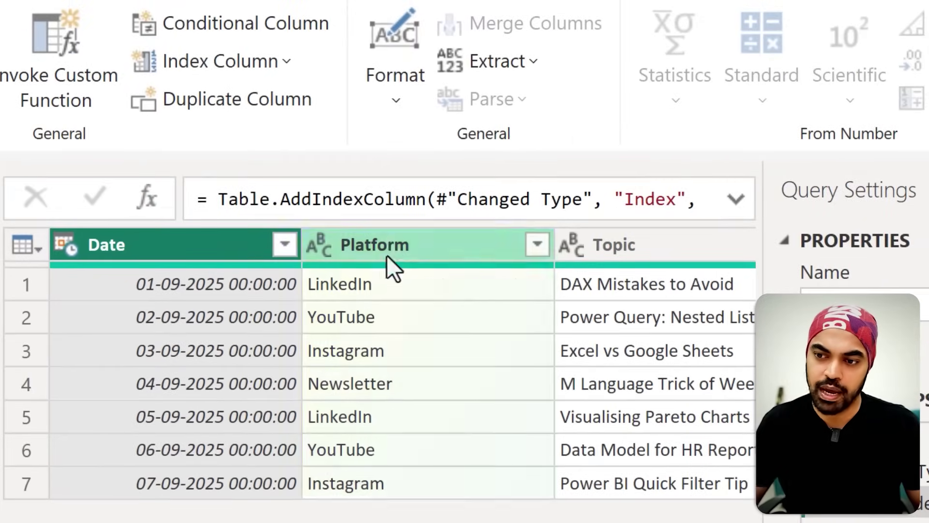
Step: In the duplicated query, keep only the Platform column and add an index column starting from 1
left_click(448, 231)
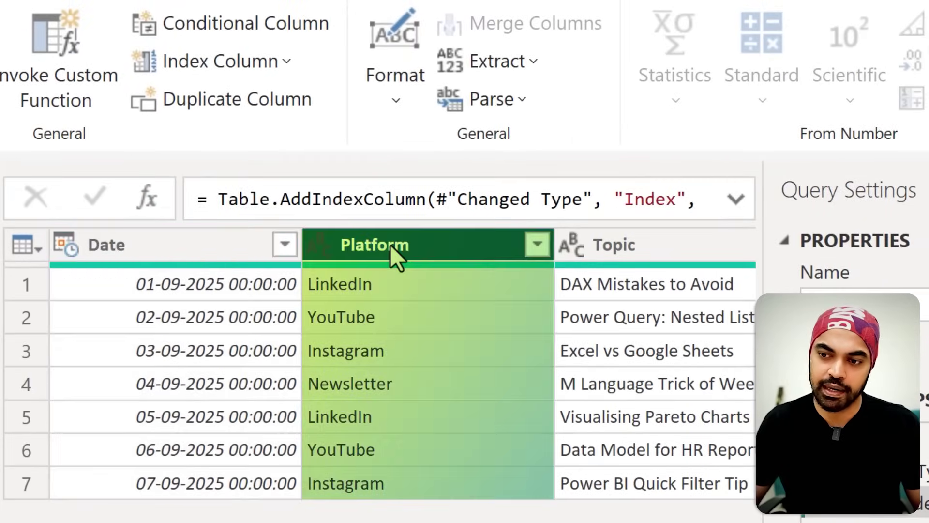
right_click(449, 230)
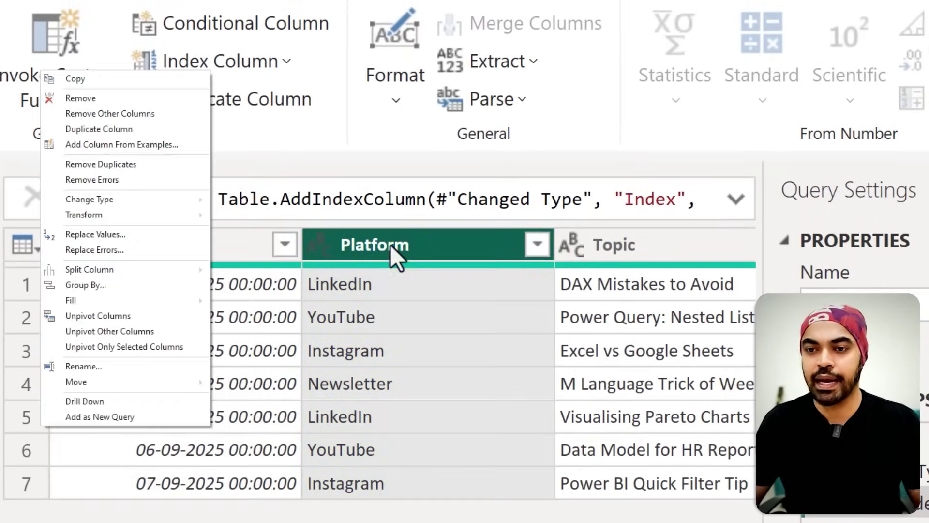
left_click(176, 120)
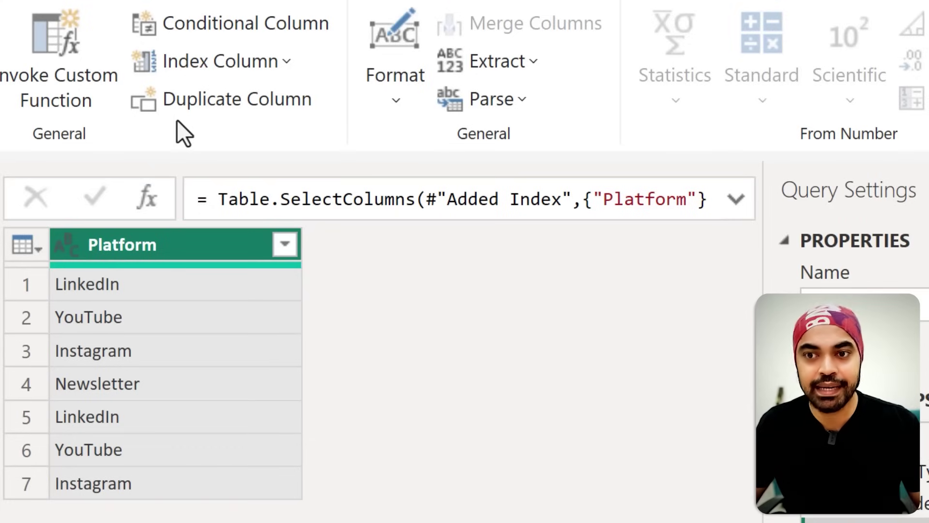
left_click(286, 59)
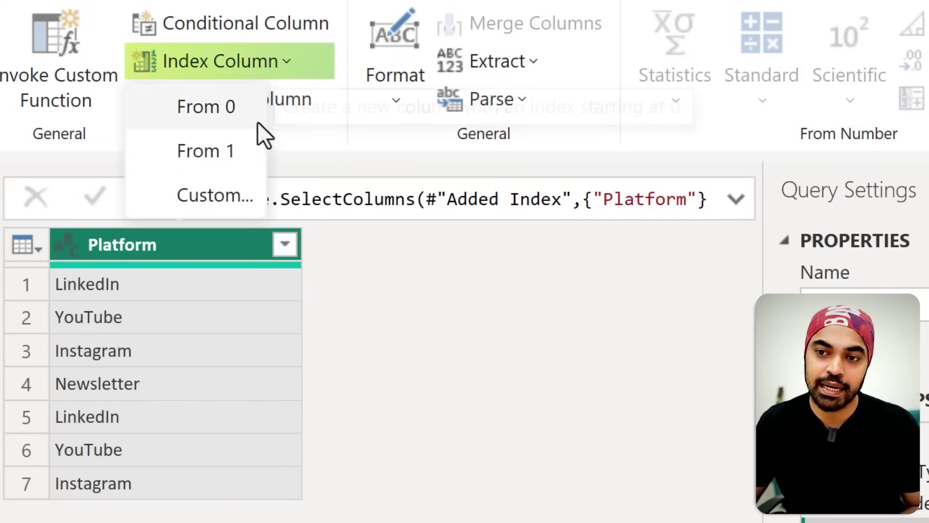
left_click(243, 155)
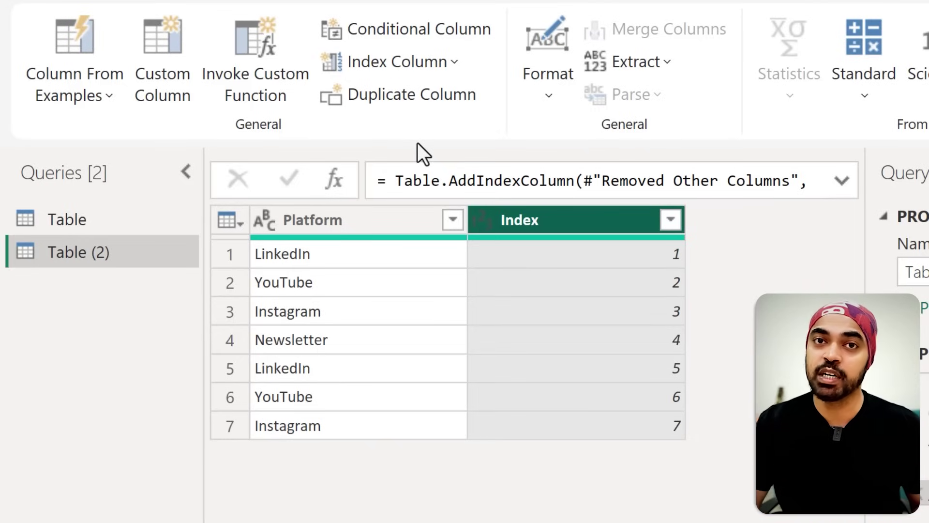
Step: Compare the index values of the Table (2) query with the Index column of the Table query
left_click(90, 257)
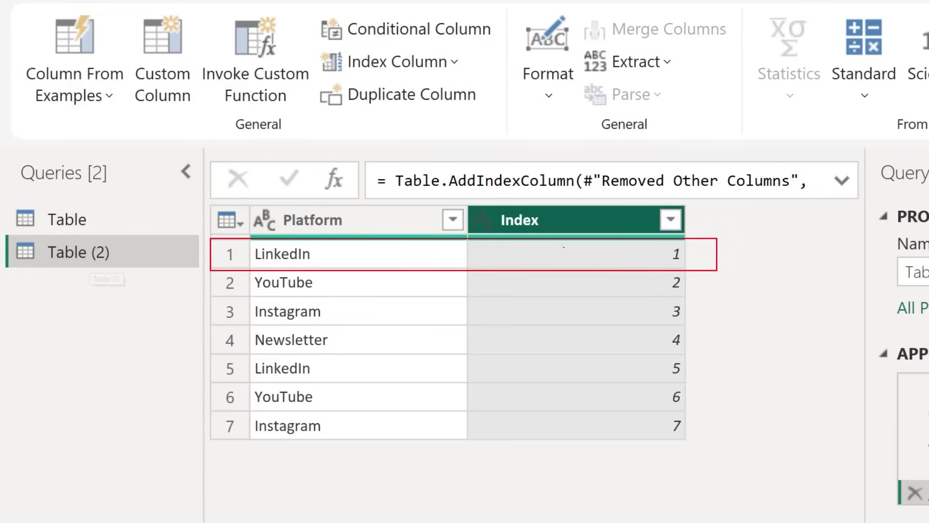
left_click(131, 220)
scroll(425, 290, "right", 5)
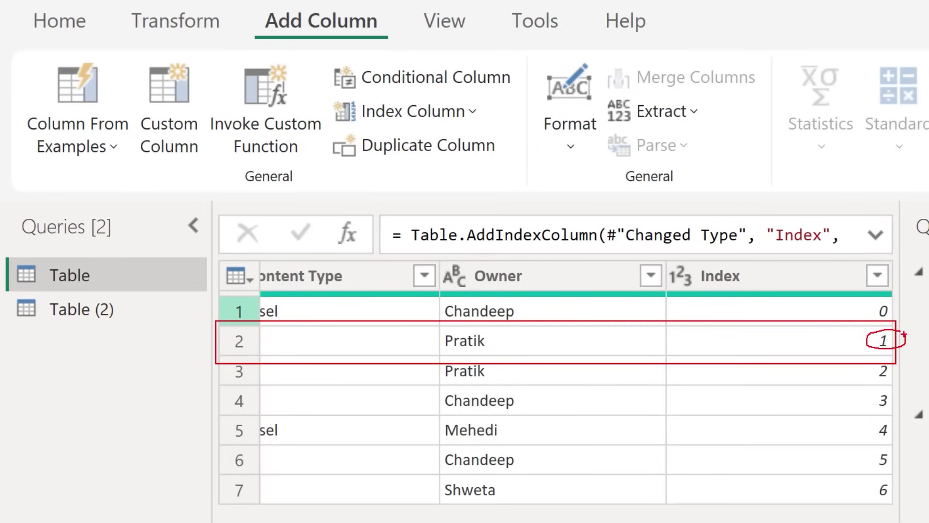
left_click_drag(866, 348, 278, 445)
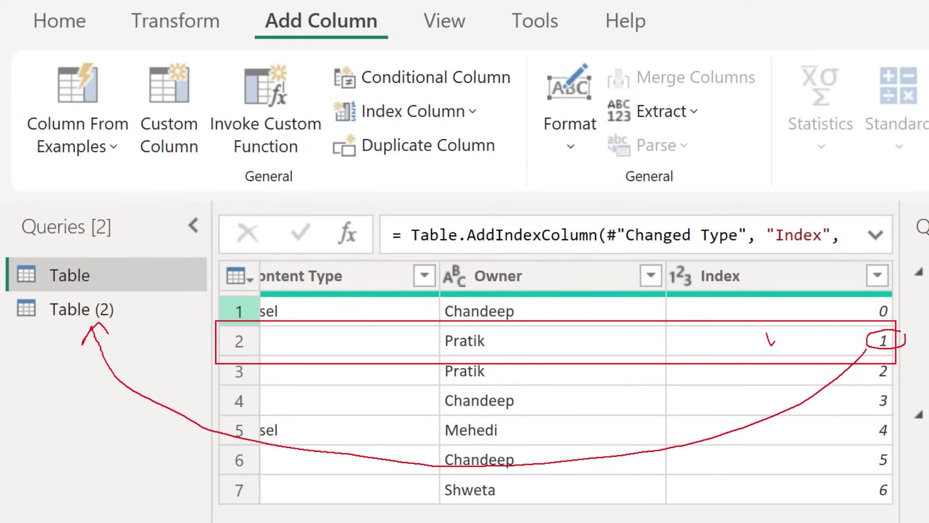
Step: Close the query editor with its changes applied, and make the Table (2) card in the model diagram slightly taller
left_click(86, 22)
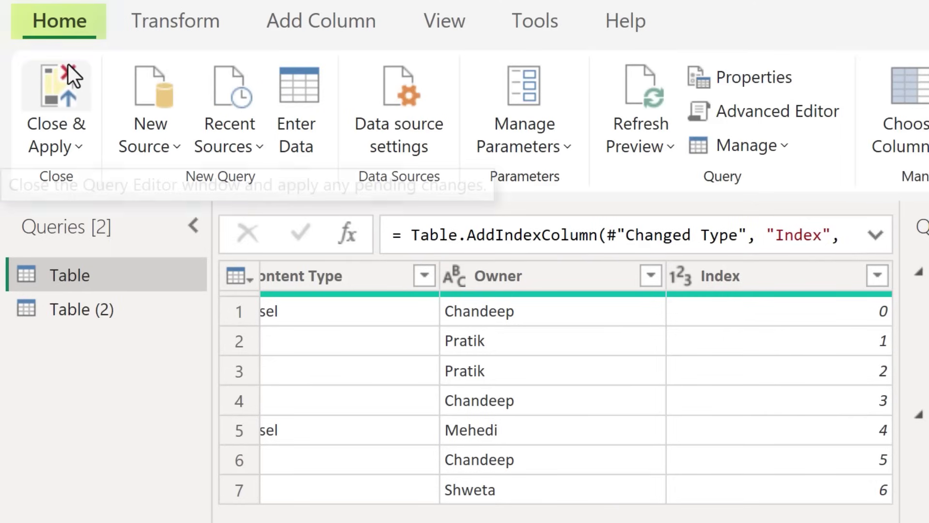
left_click(70, 77)
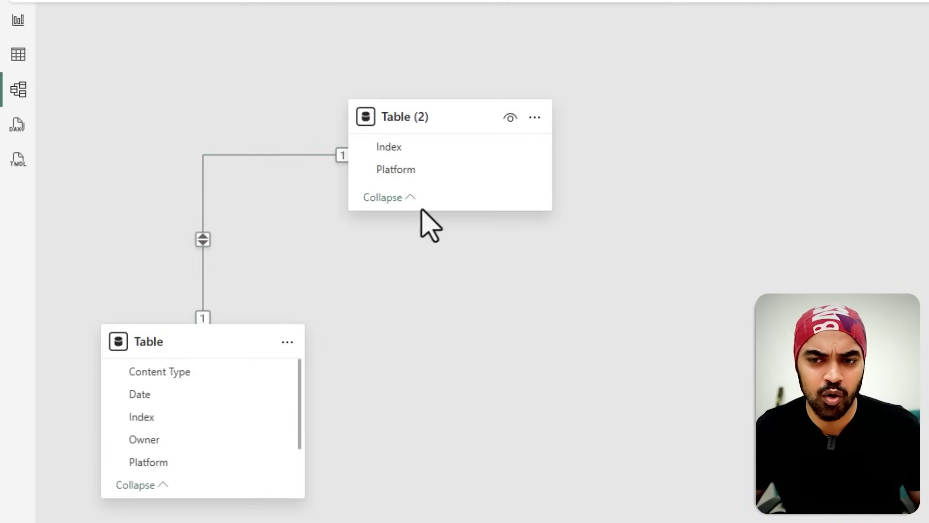
left_click_drag(421, 210, 416, 247)
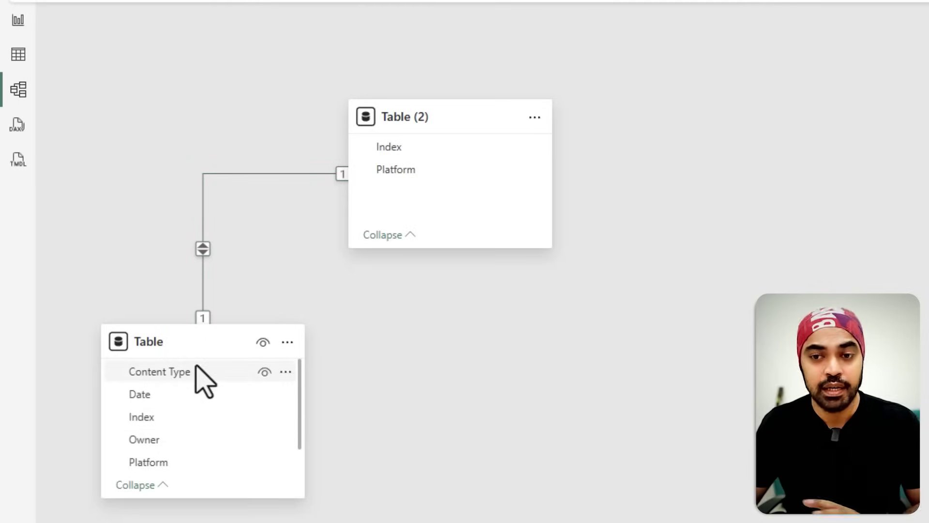
mouse_move(186, 336)
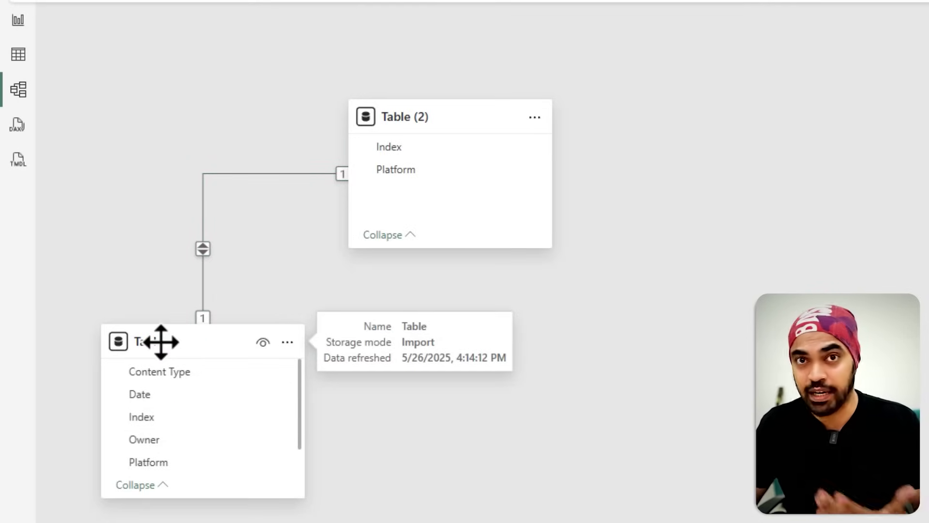
Step: Add a calculated column to Table in the data view and name it Prev Plat
left_click(18, 55)
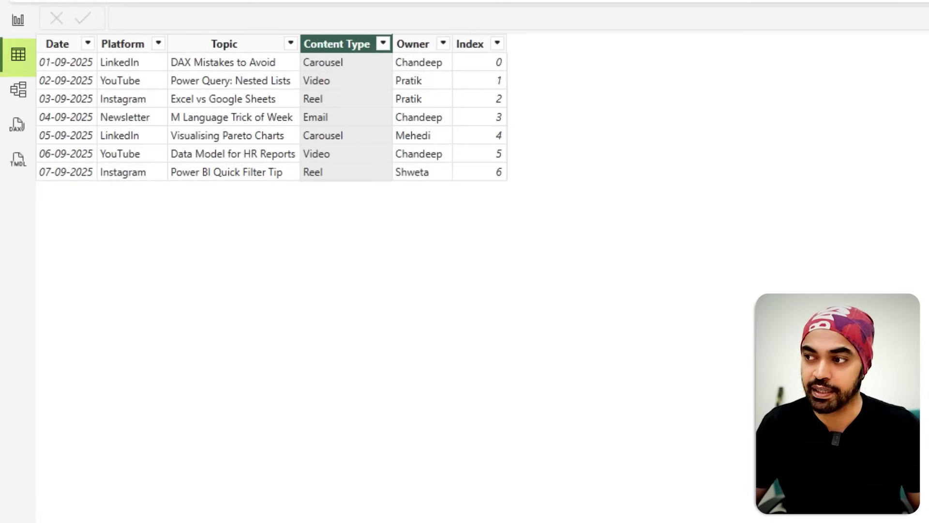
right_click(404, 46)
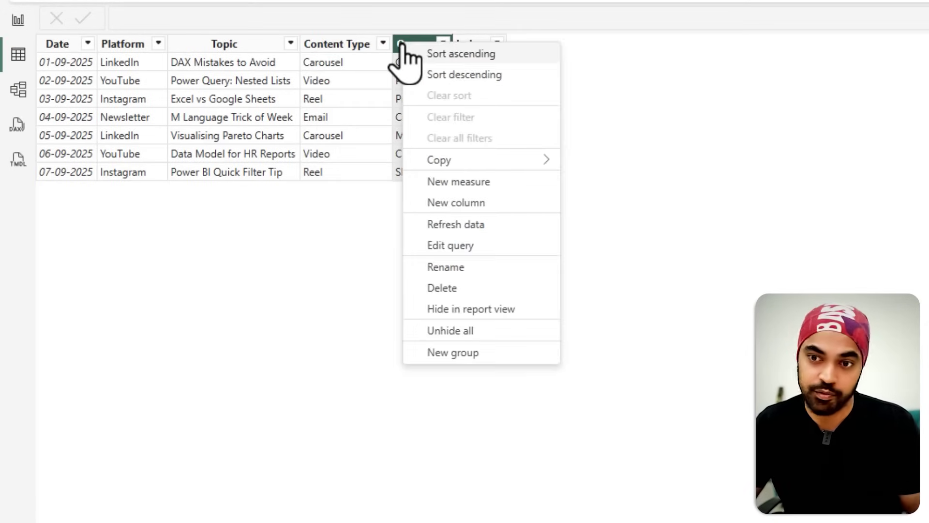
left_click(456, 203)
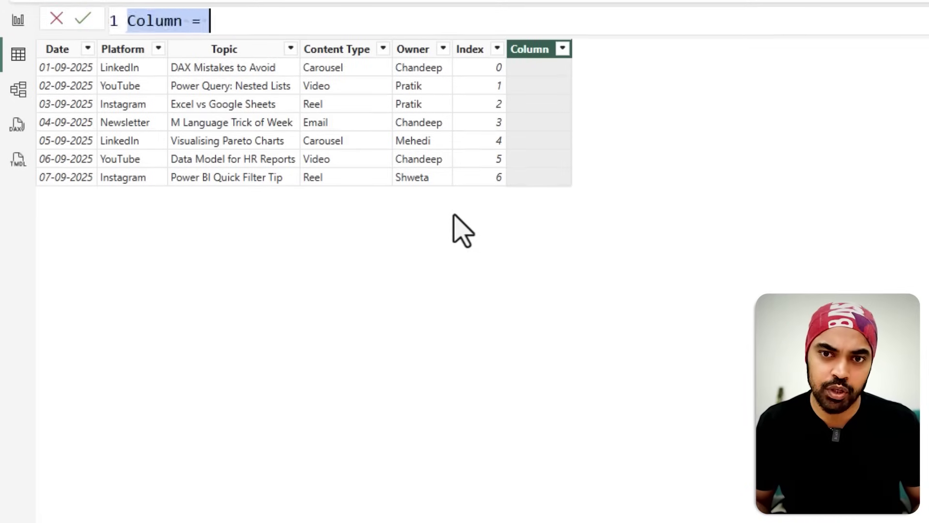
key("ctrl+plus")
key("Home")
key("ctrl+shift+Right")
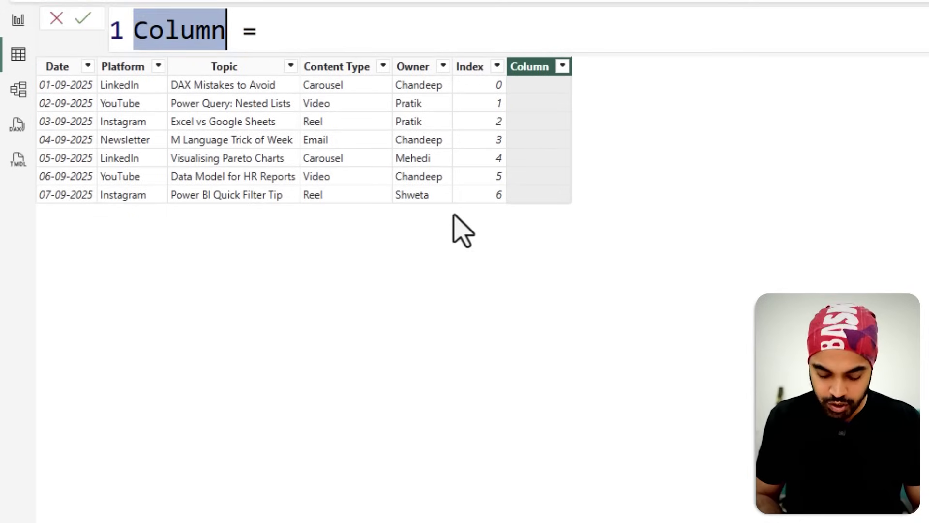
key("BackSpace")
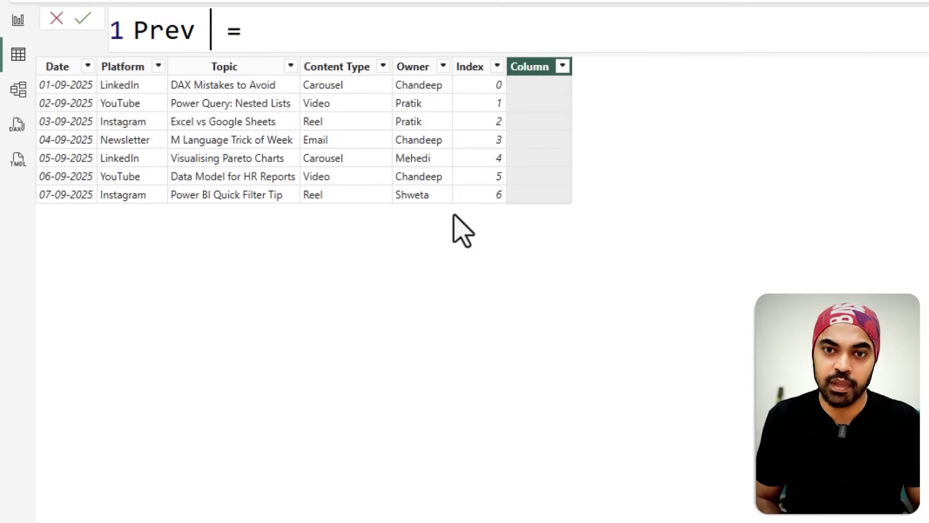
Step: Define the Prev Plat column as RELATED('Table (2)'[Platform]) and commit the formula
type("rel")
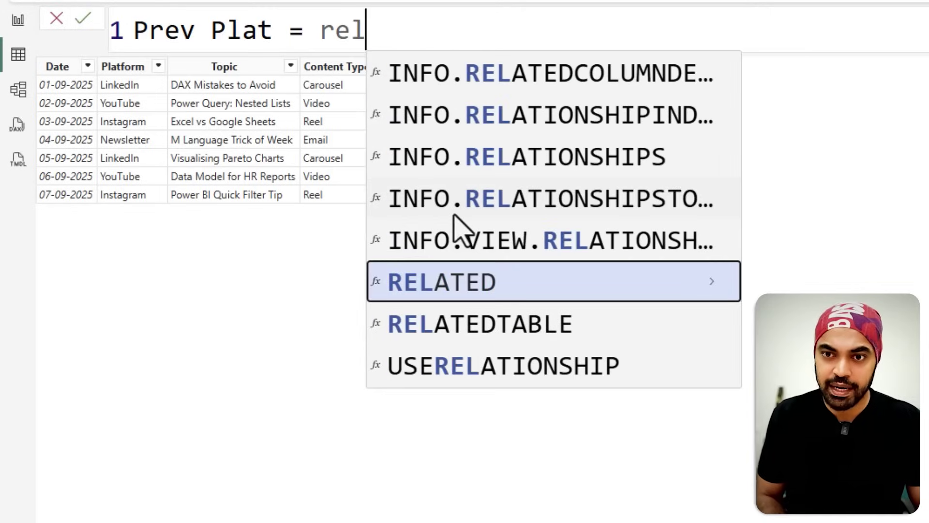
key("Tab")
key("Down")
key("Down")
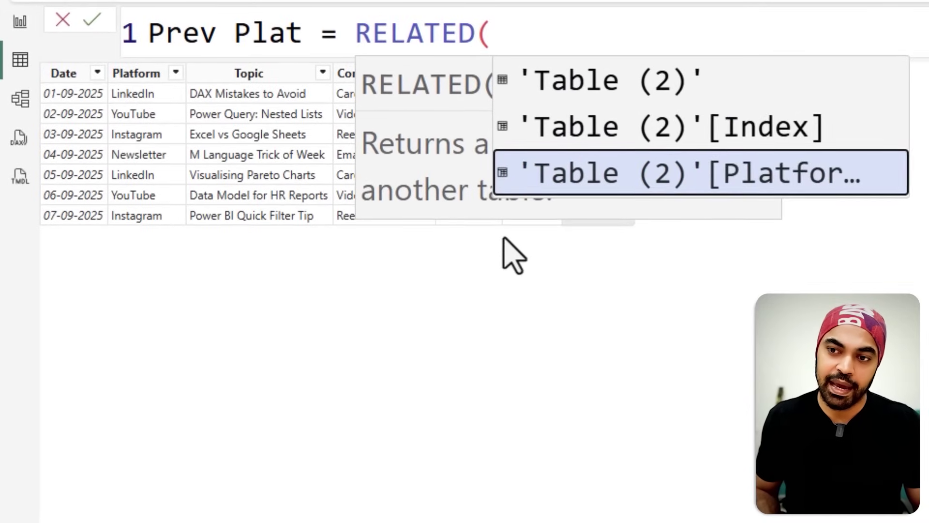
key("Tab")
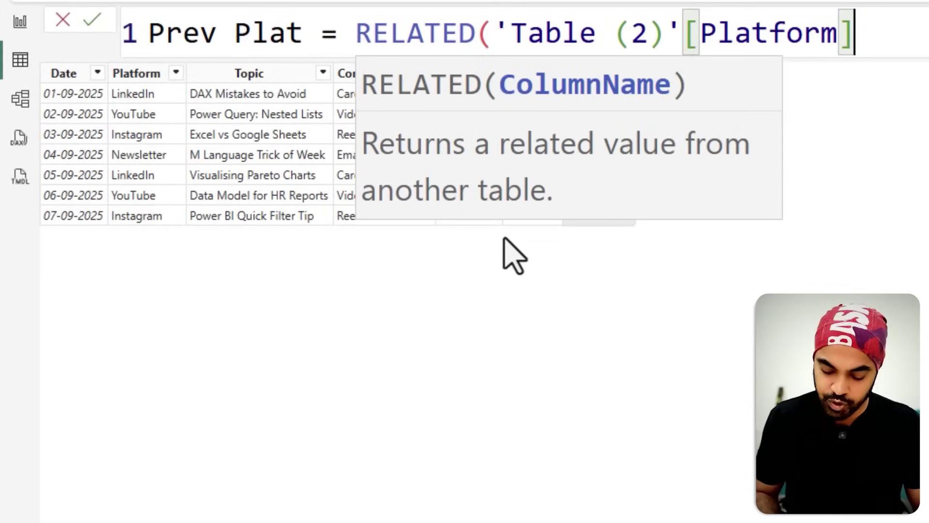
type(")")
key("Return")
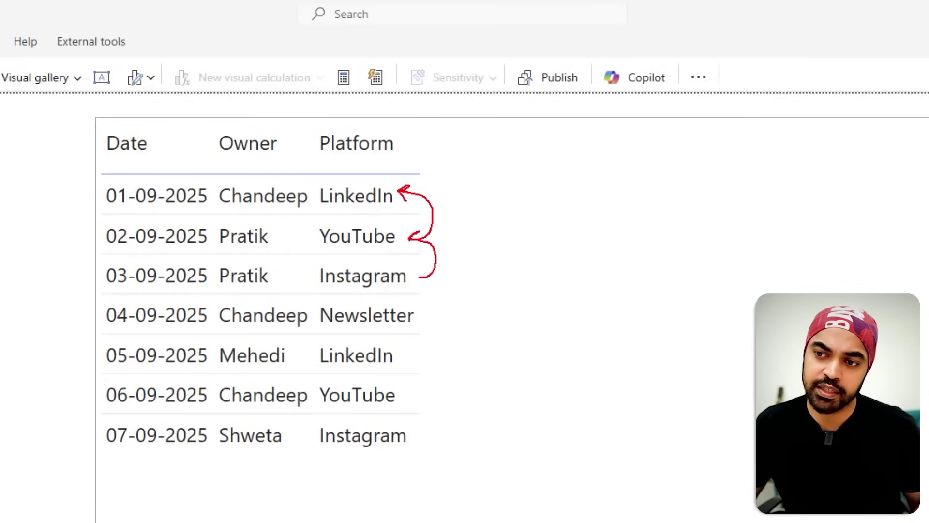
Step: Add a custom visual calculation to the report's Date, Owner and Platform table and name it Pre Platform
left_click(419, 246)
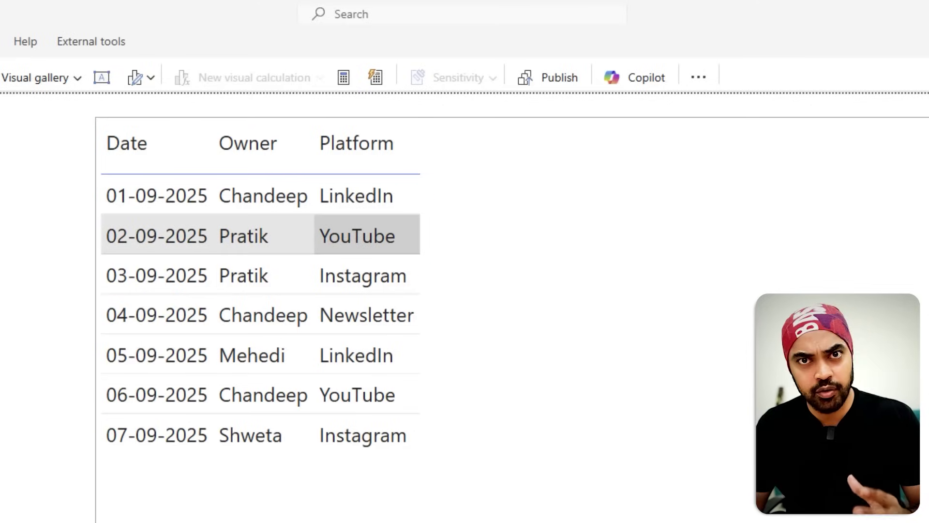
left_click(627, 349)
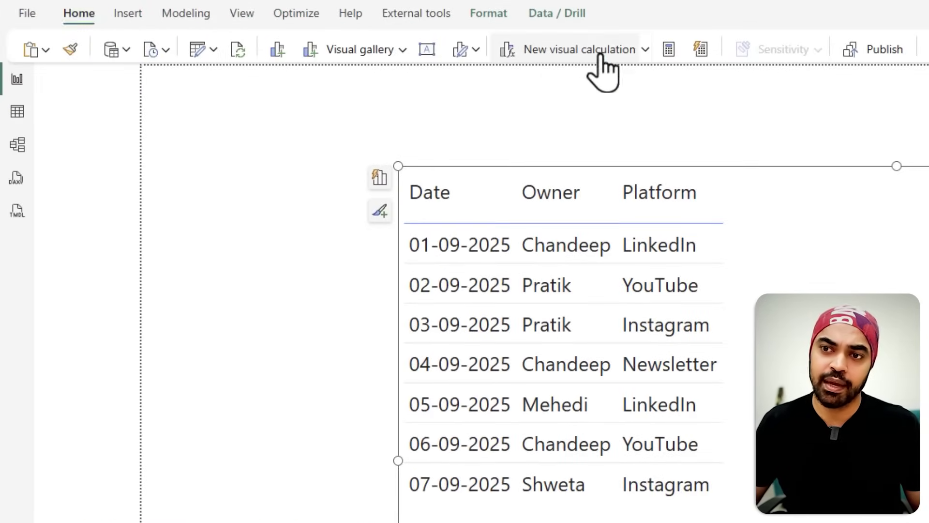
left_click(647, 52)
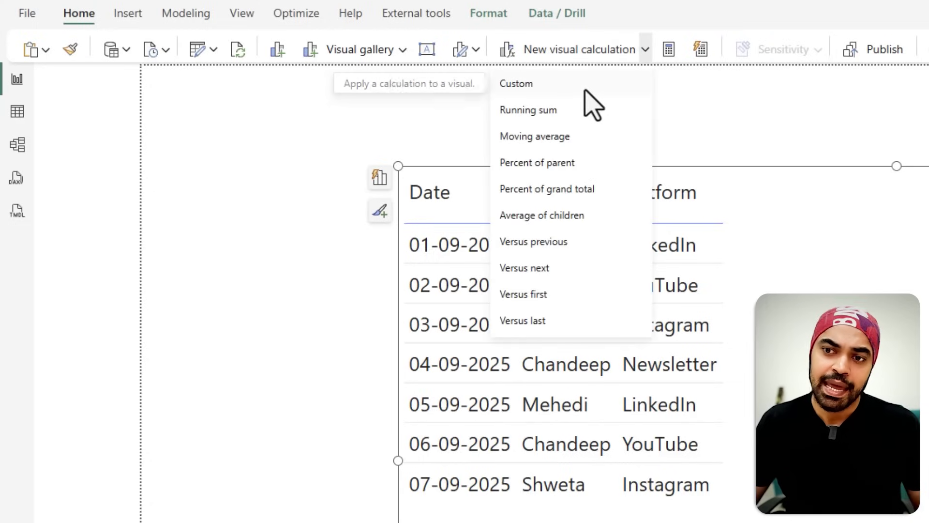
left_click(586, 91)
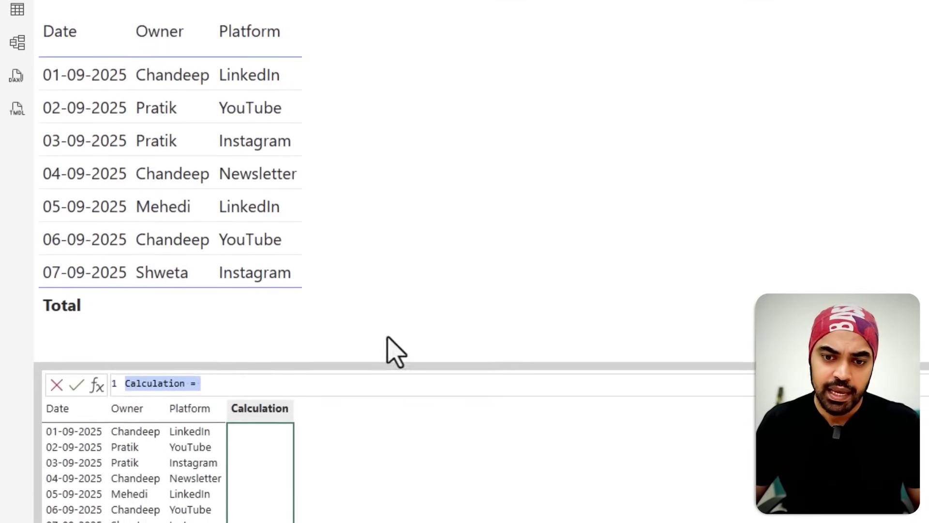
left_click(279, 375)
scroll(279, 375, "up", 2, "ctrl")
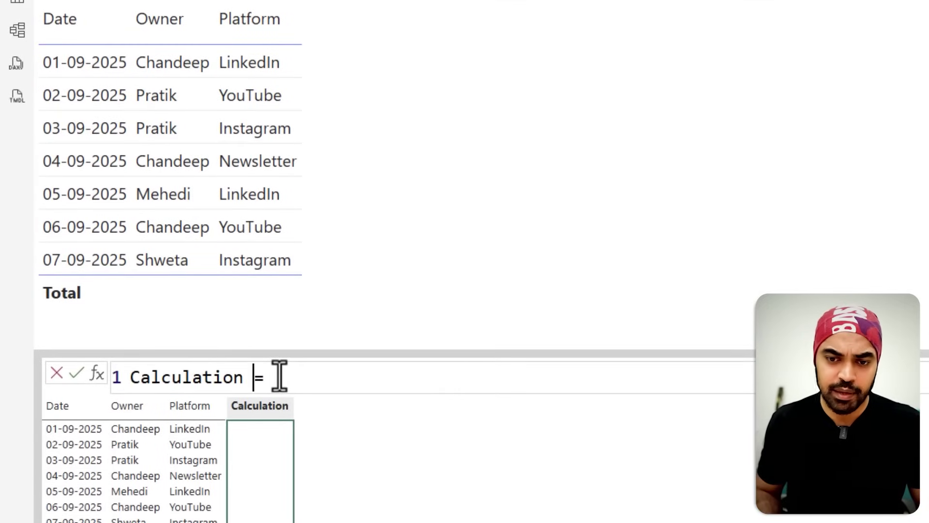
key("ctrl+shift+Left")
type("Pre Platform")
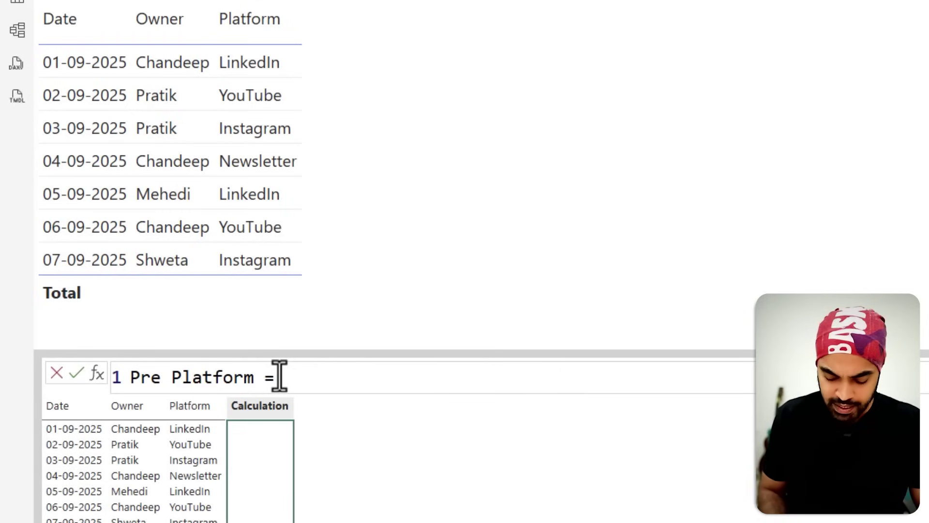
Step: Define the Pre Platform calculation with the PREVIOUS function on the [Platform] column and commit it
type("pre")
key("Down")
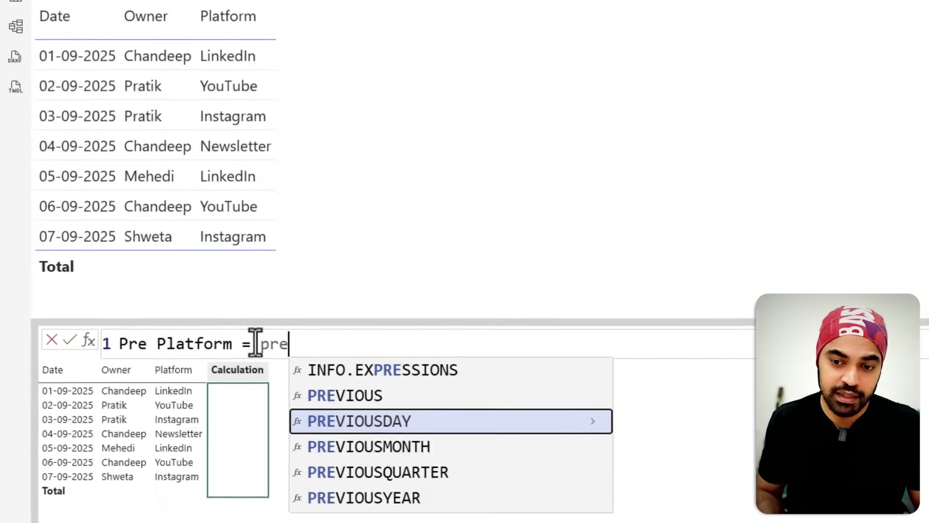
key("BackSpace")
key("BackSpace")
type("re")
key("Tab")
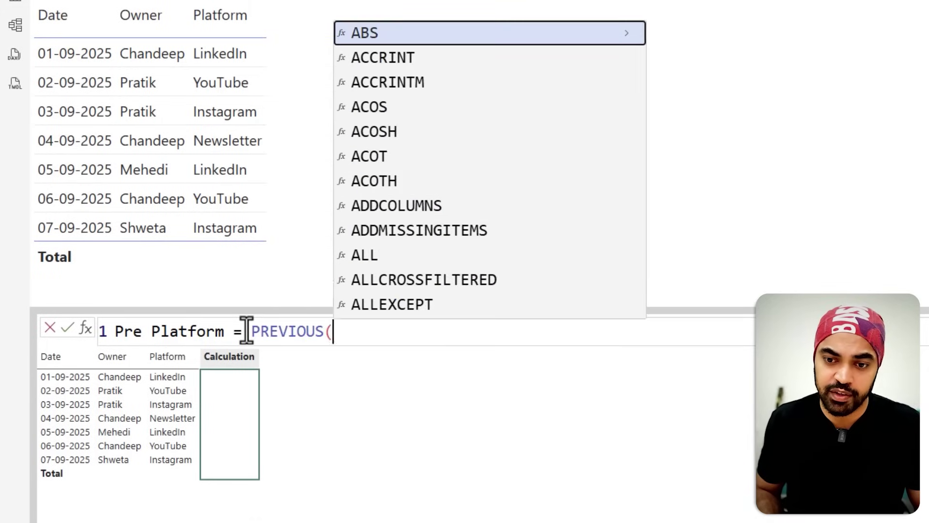
key("Escape")
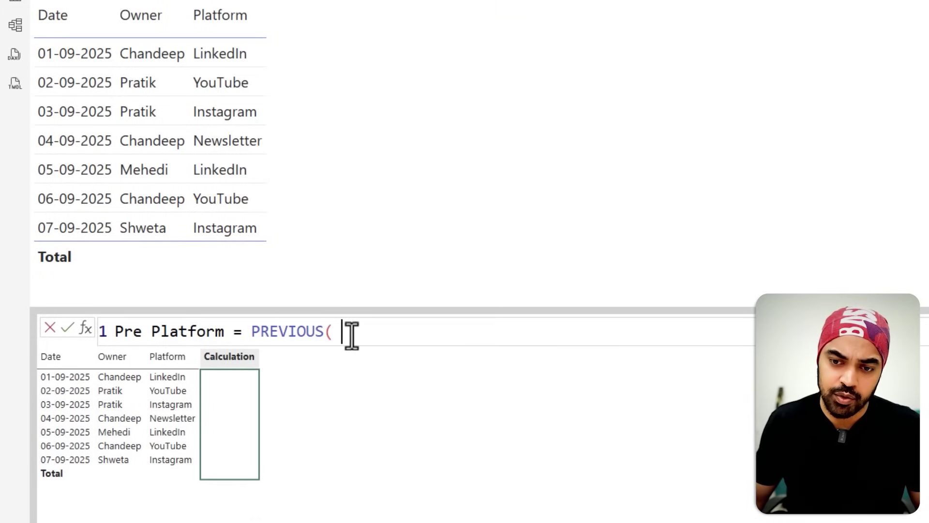
left_click(352, 334)
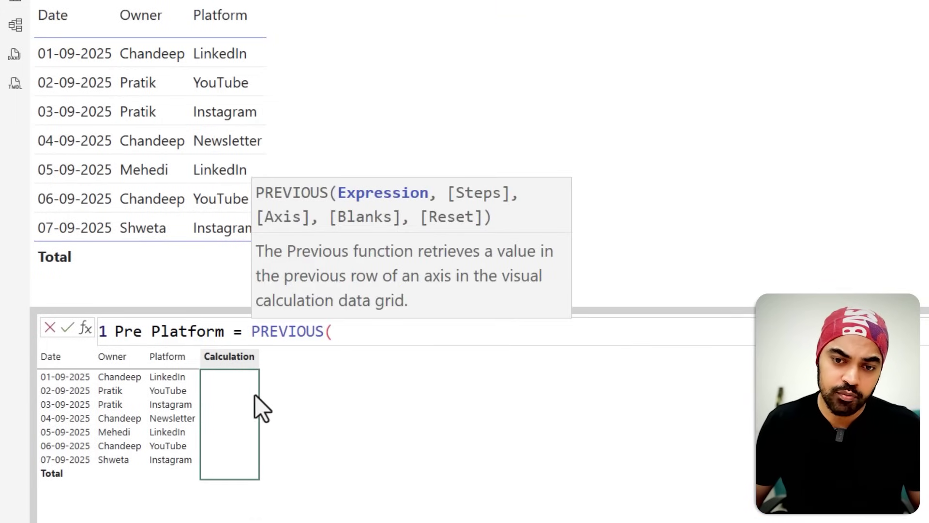
left_click(394, 339)
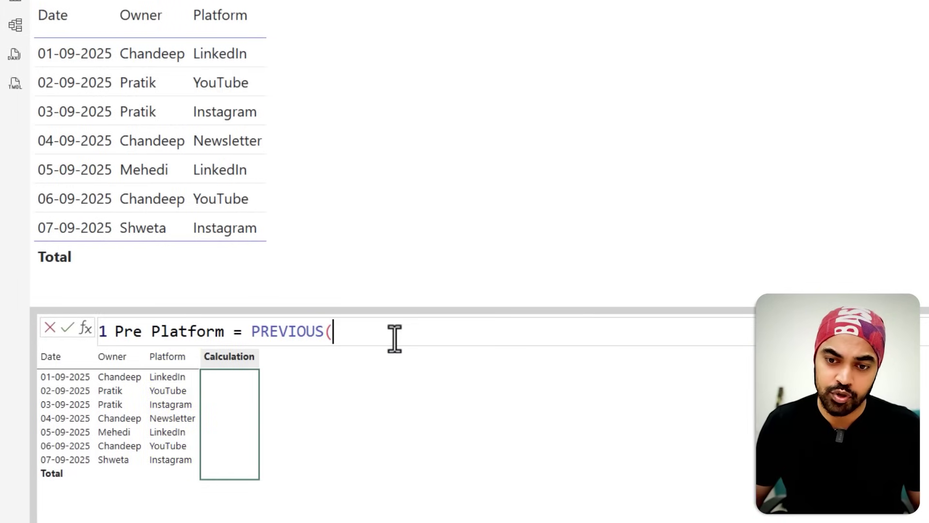
type("[")
key("Down")
key("Down")
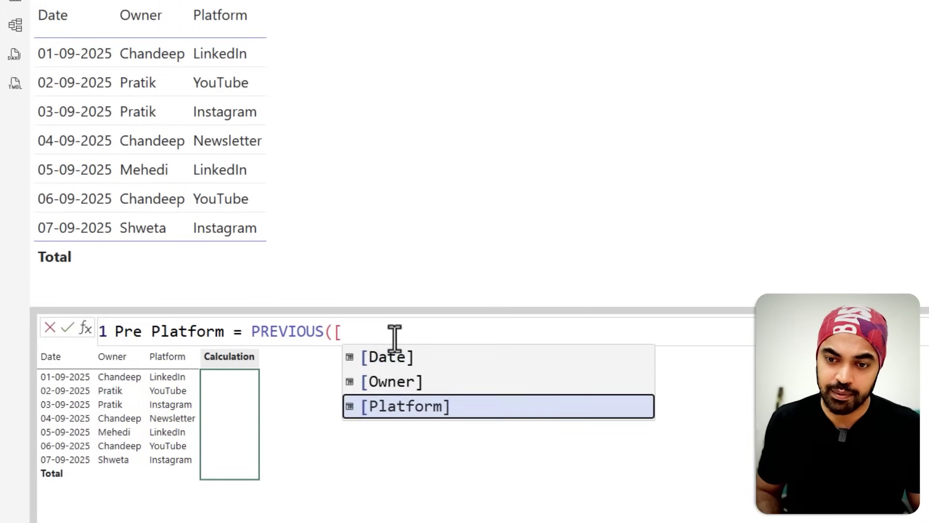
key("Tab")
key("Return")
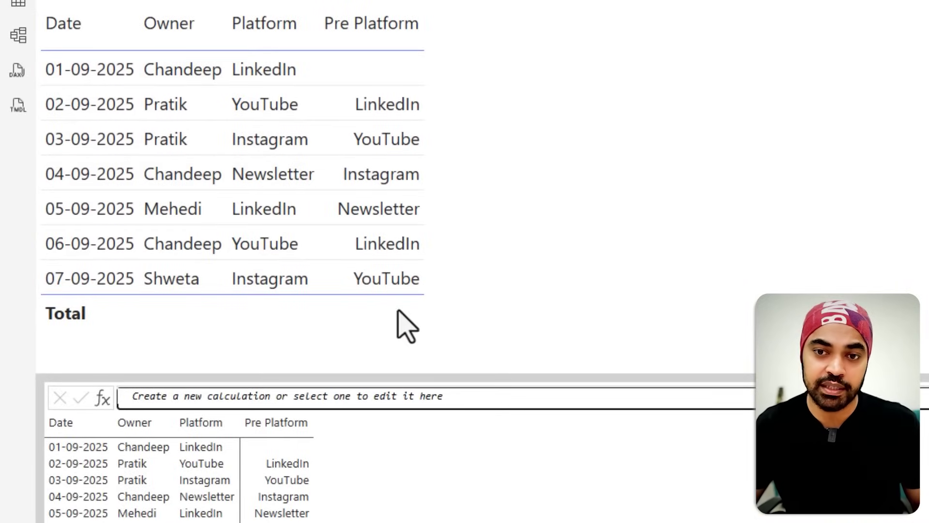
key("ctrl+2")
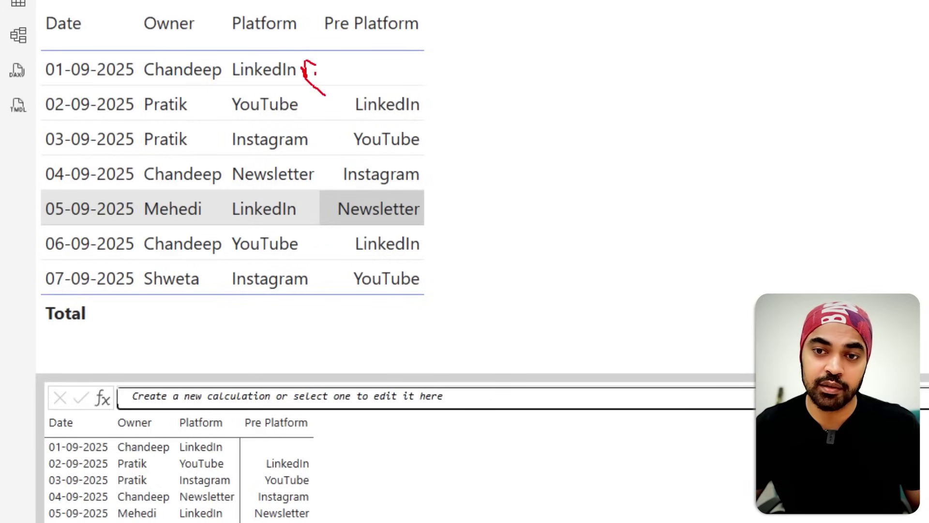
key("Escape")
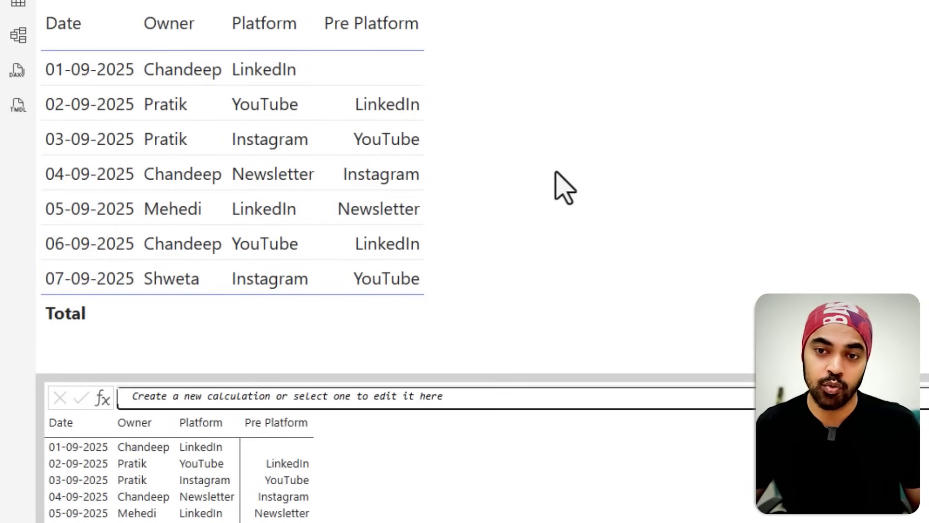